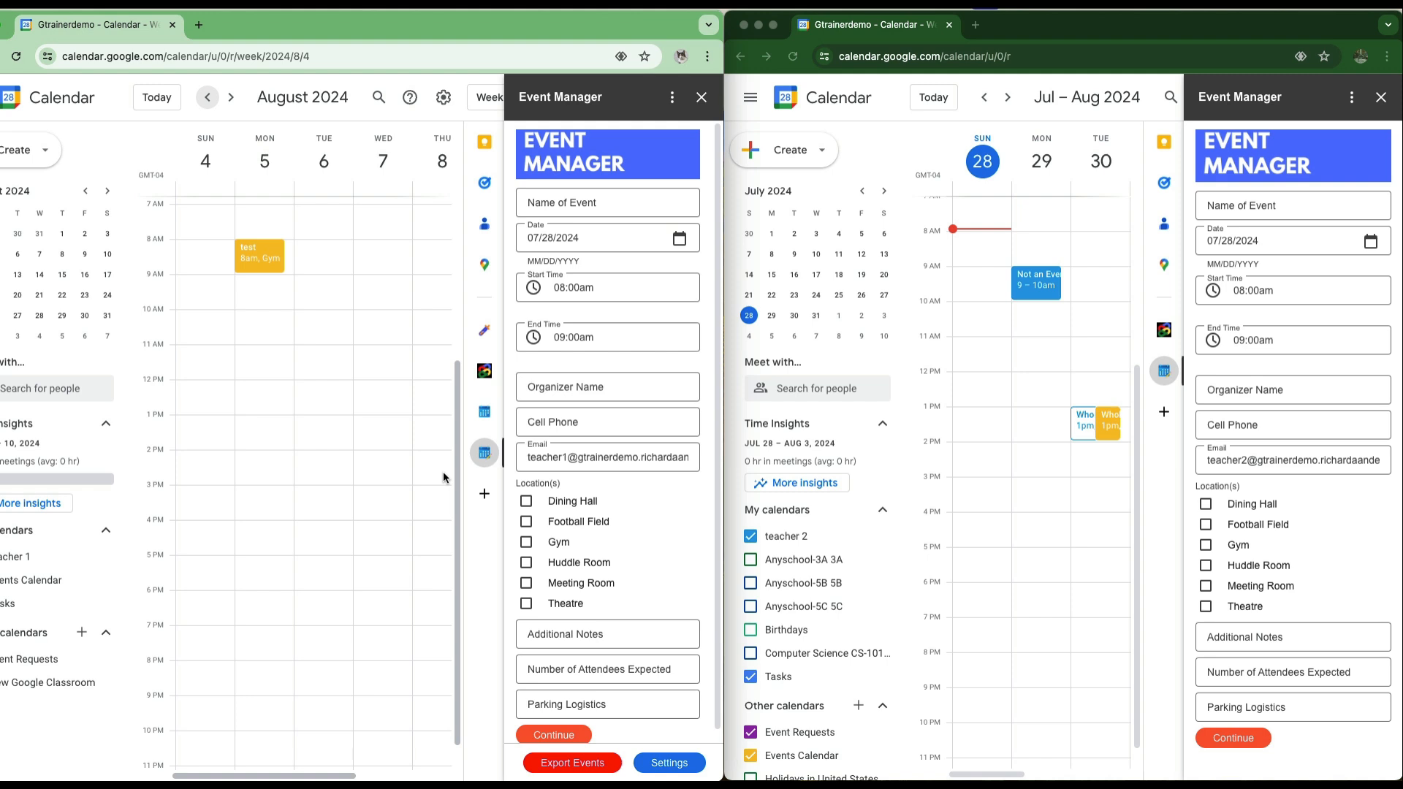
left_click(1122, 32)
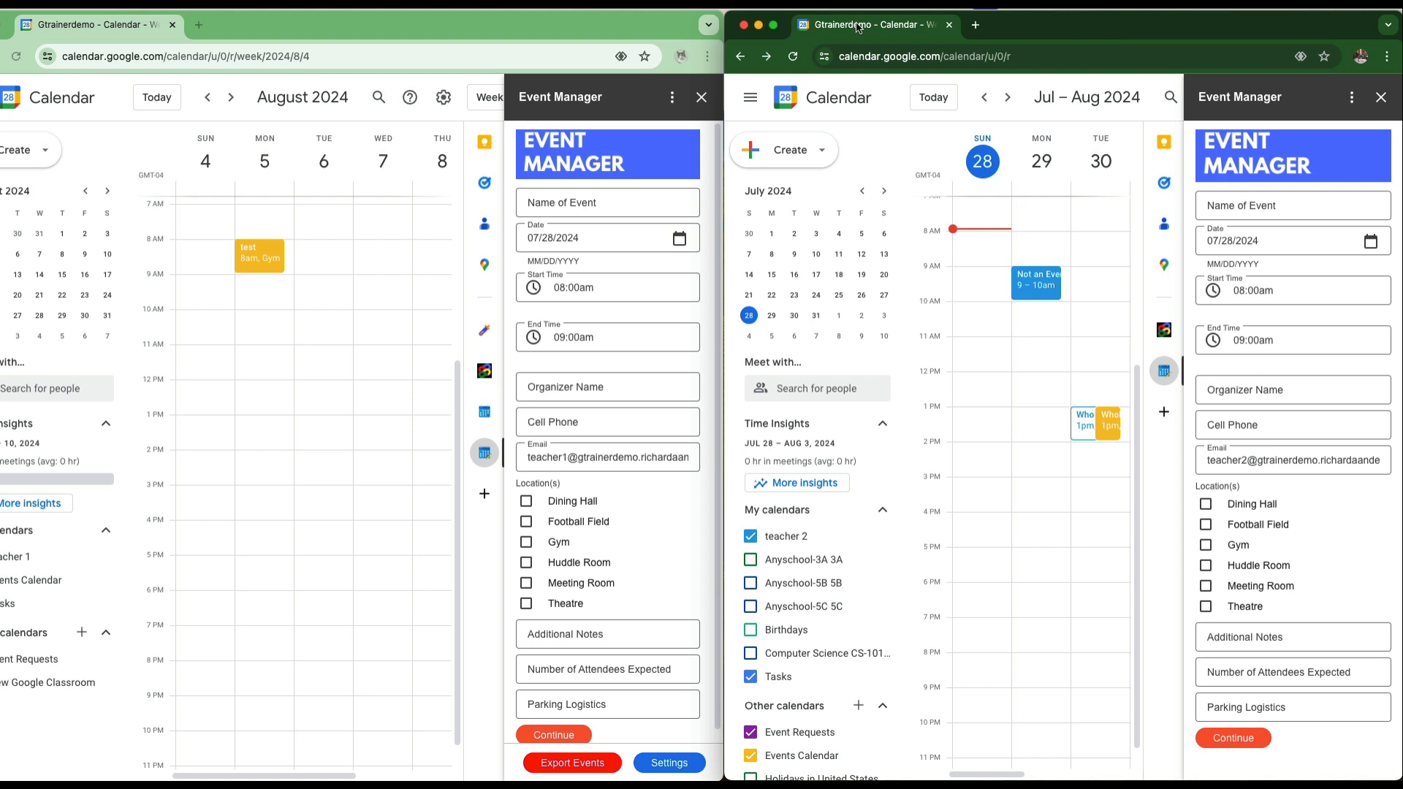
left_click(642, 28)
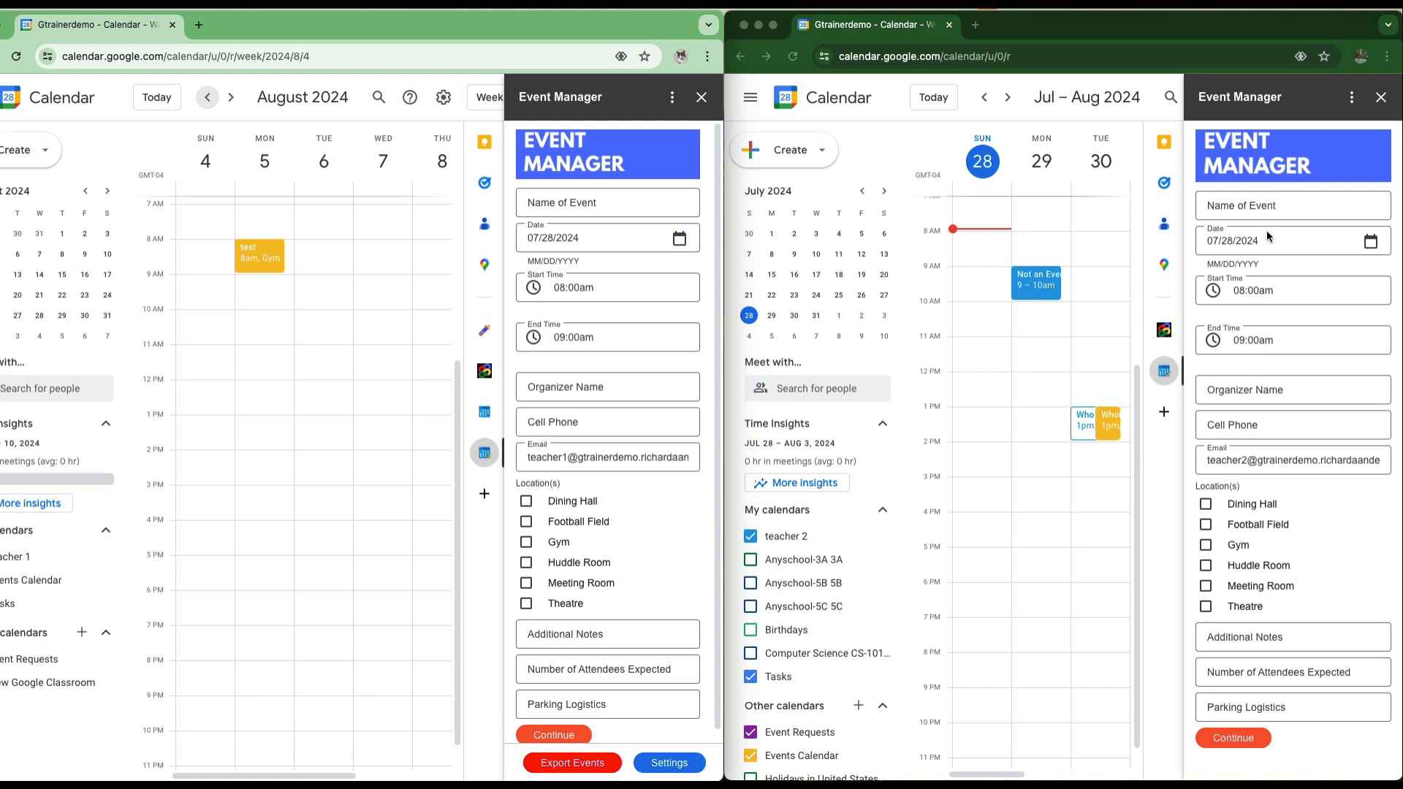
Step: In teacher 2's event request form, name the event "Apps Script Workshop" and set its date to 07/29/2024
left_click(1267, 209)
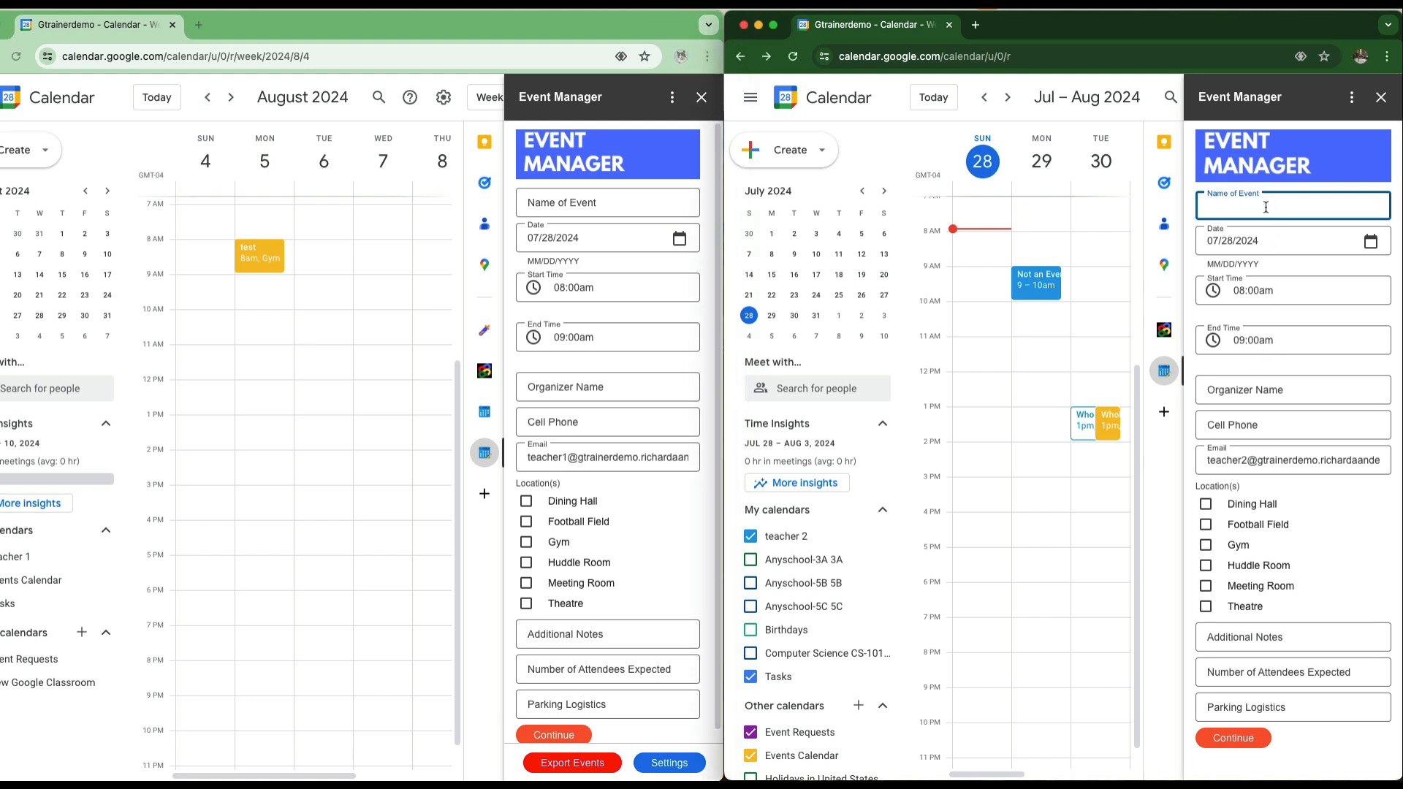
type("Apps Script Workshop")
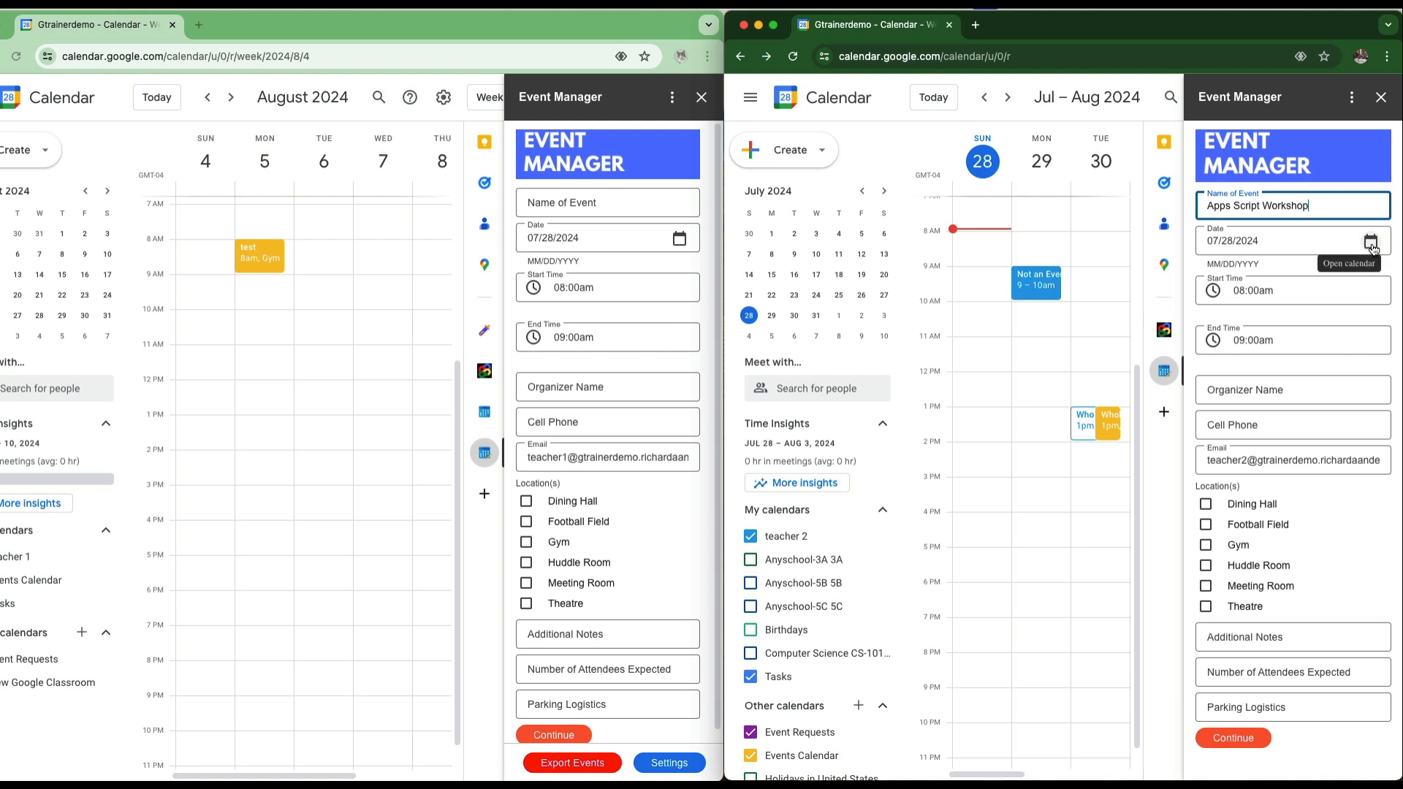
left_click(1371, 244)
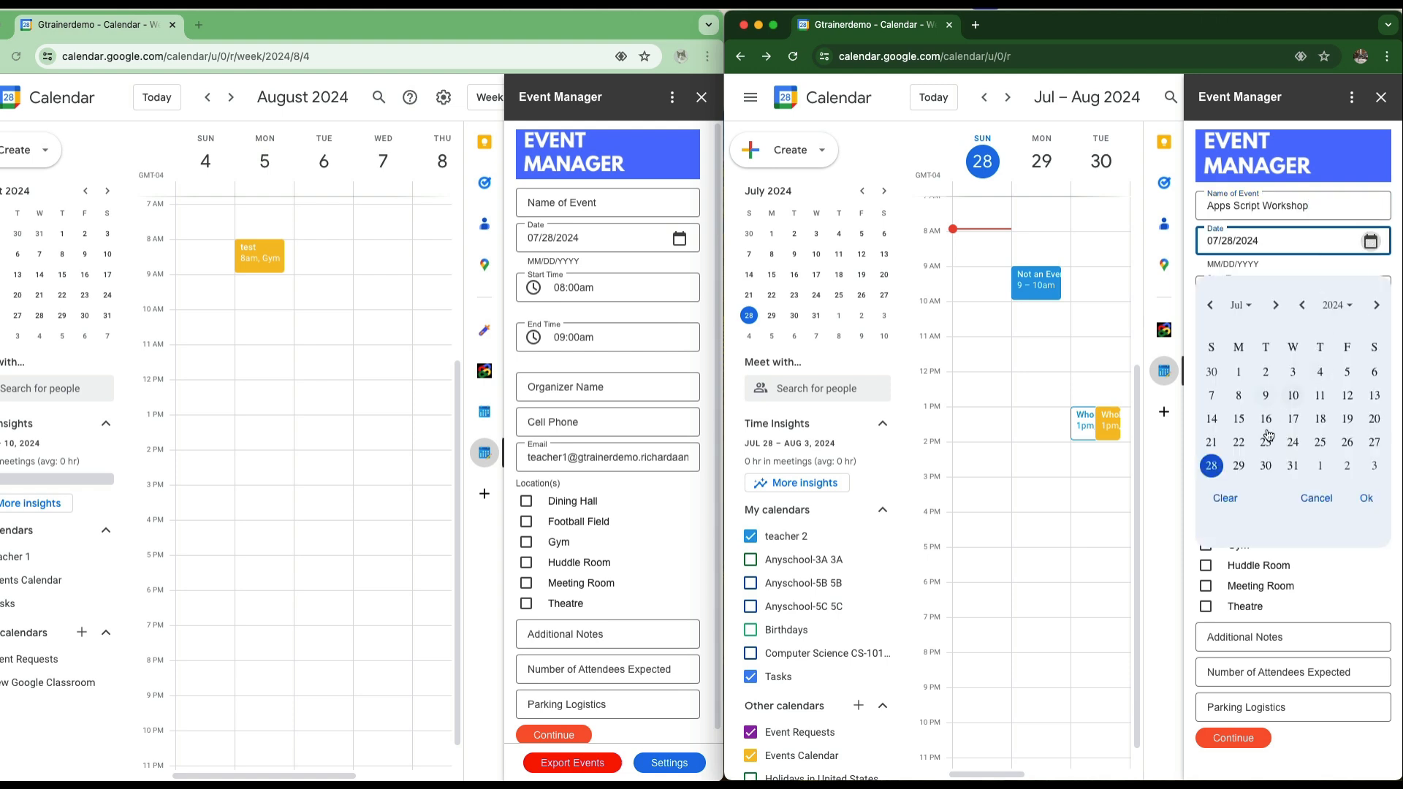
left_click(1244, 475)
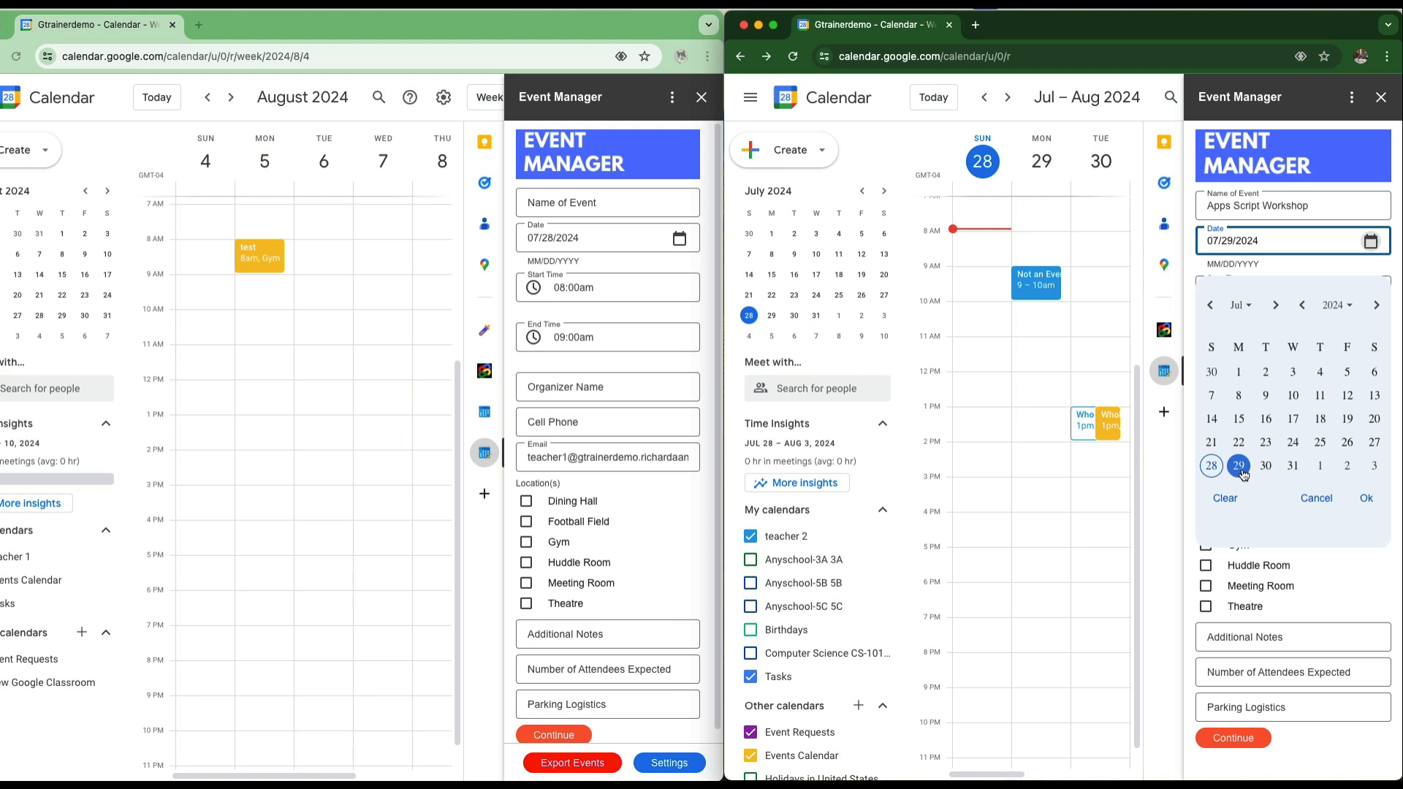
left_click(1366, 498)
Step: Set the event's start time to 9:00am and its end time to 11:00am
left_click(1289, 290)
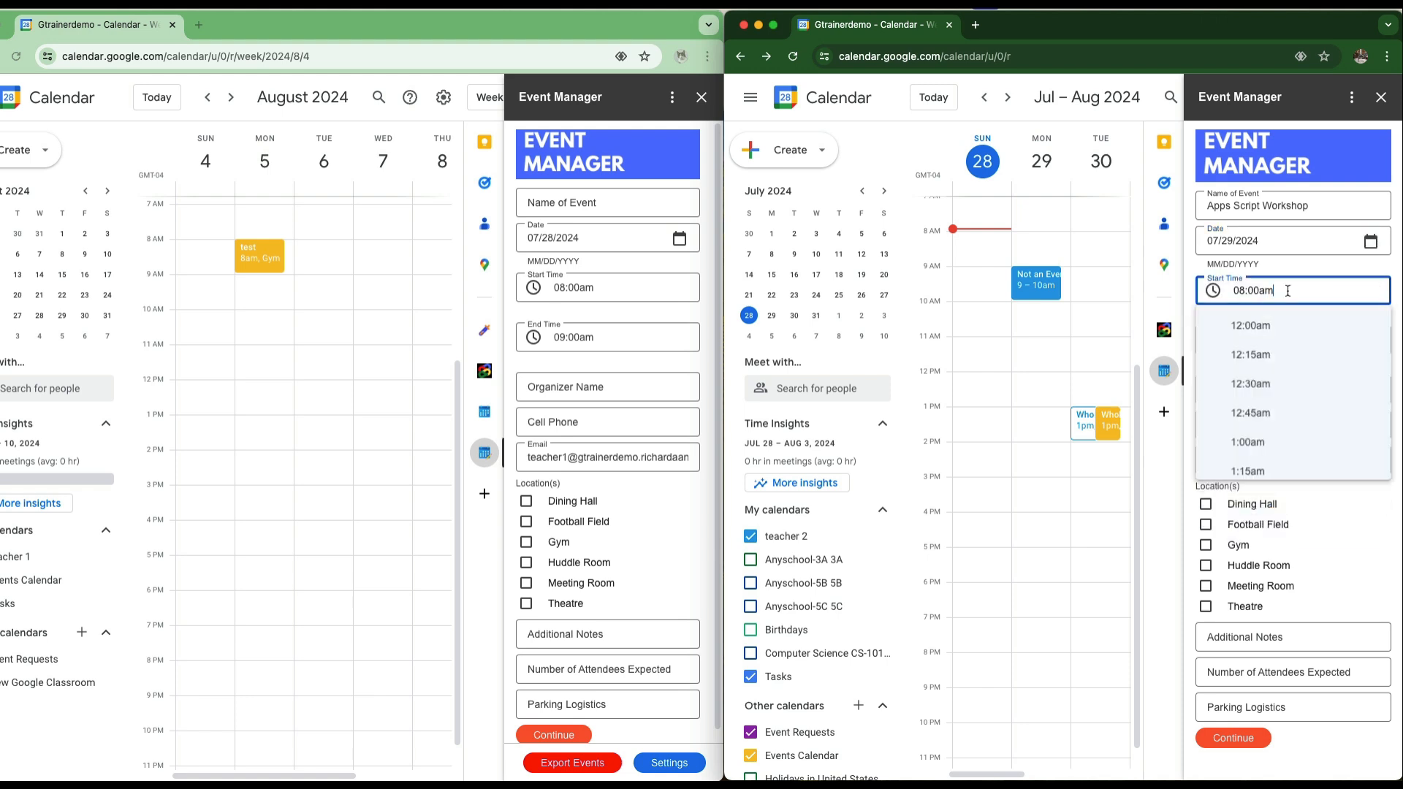
scroll(1272, 444, "down", 14)
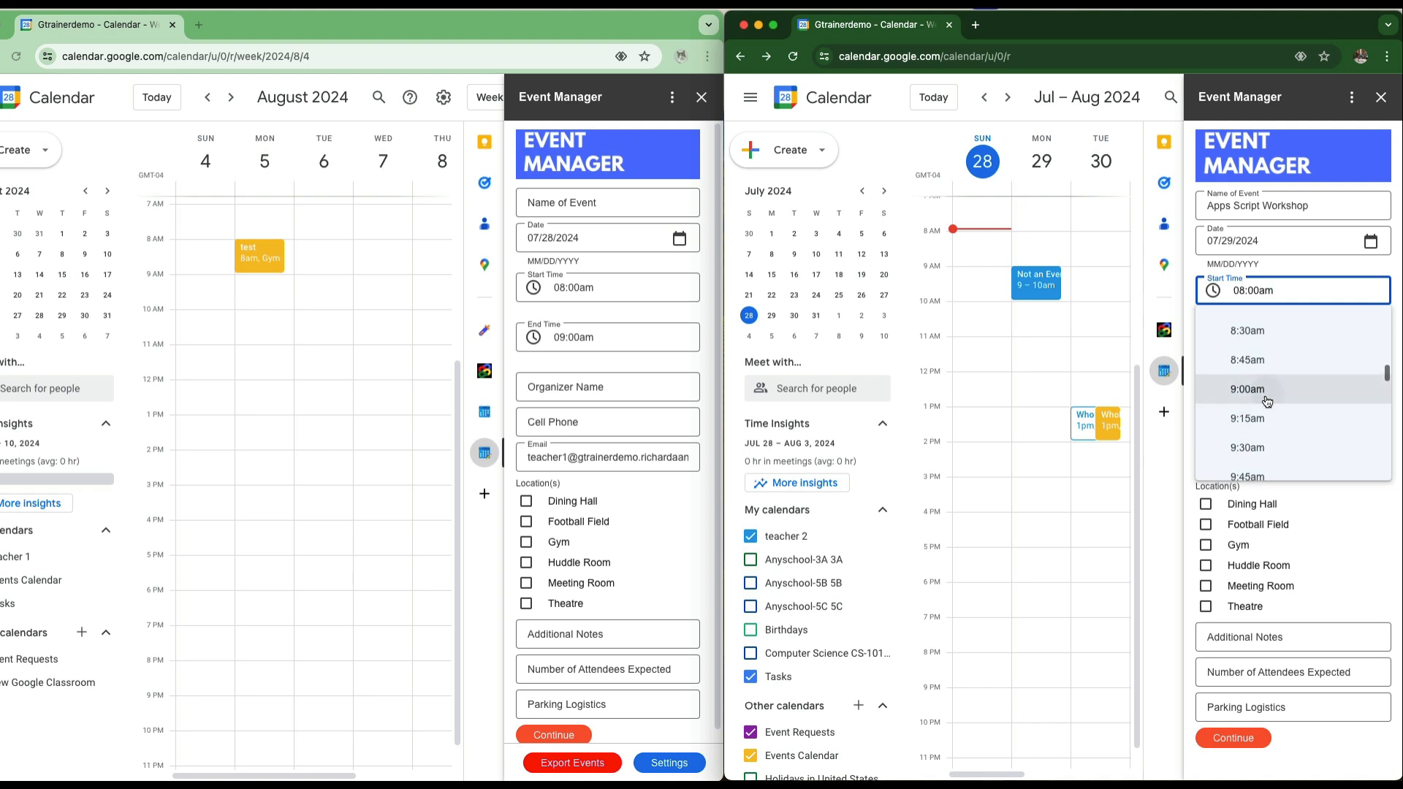
left_click(1272, 388)
left_click(1345, 344)
scroll(1282, 510, "down", 15)
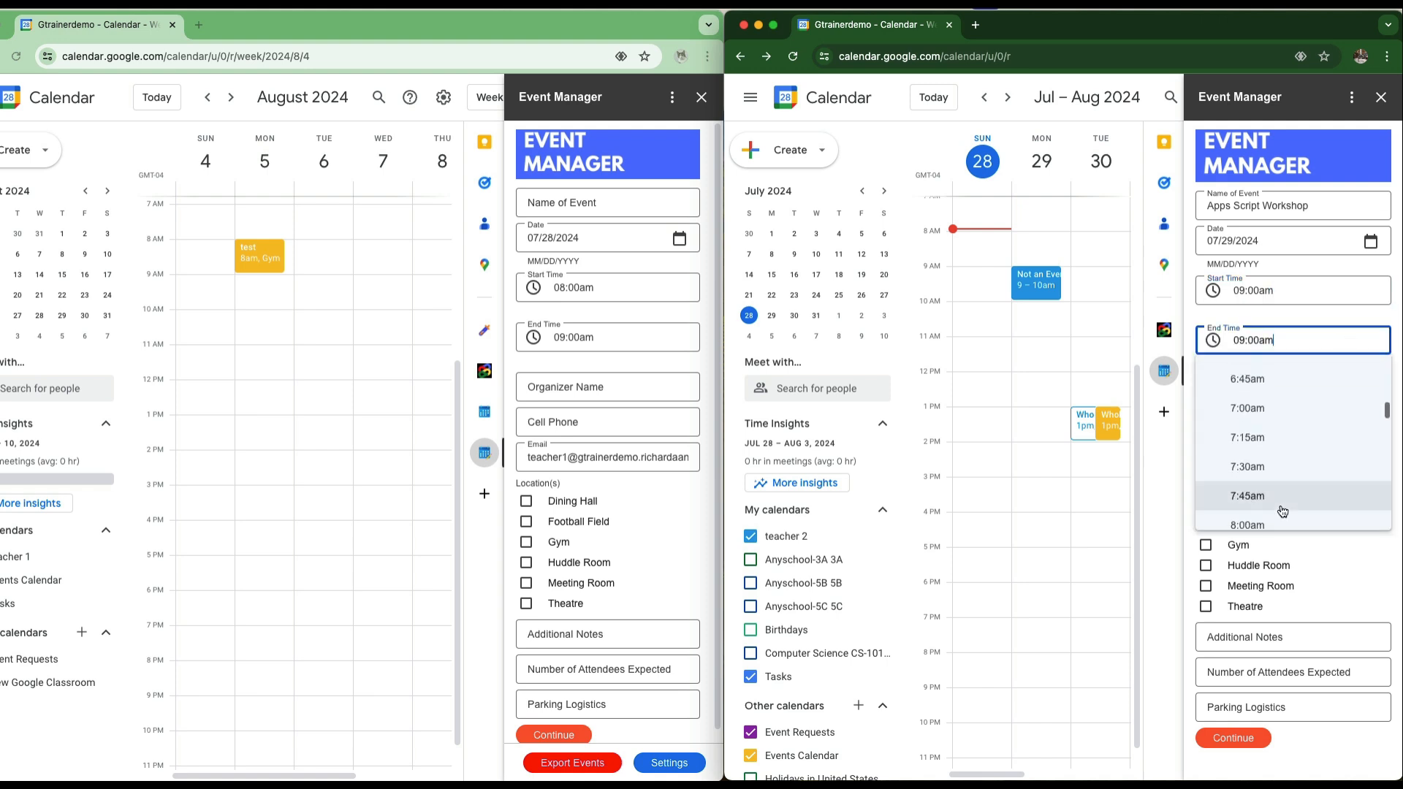
left_click(1270, 476)
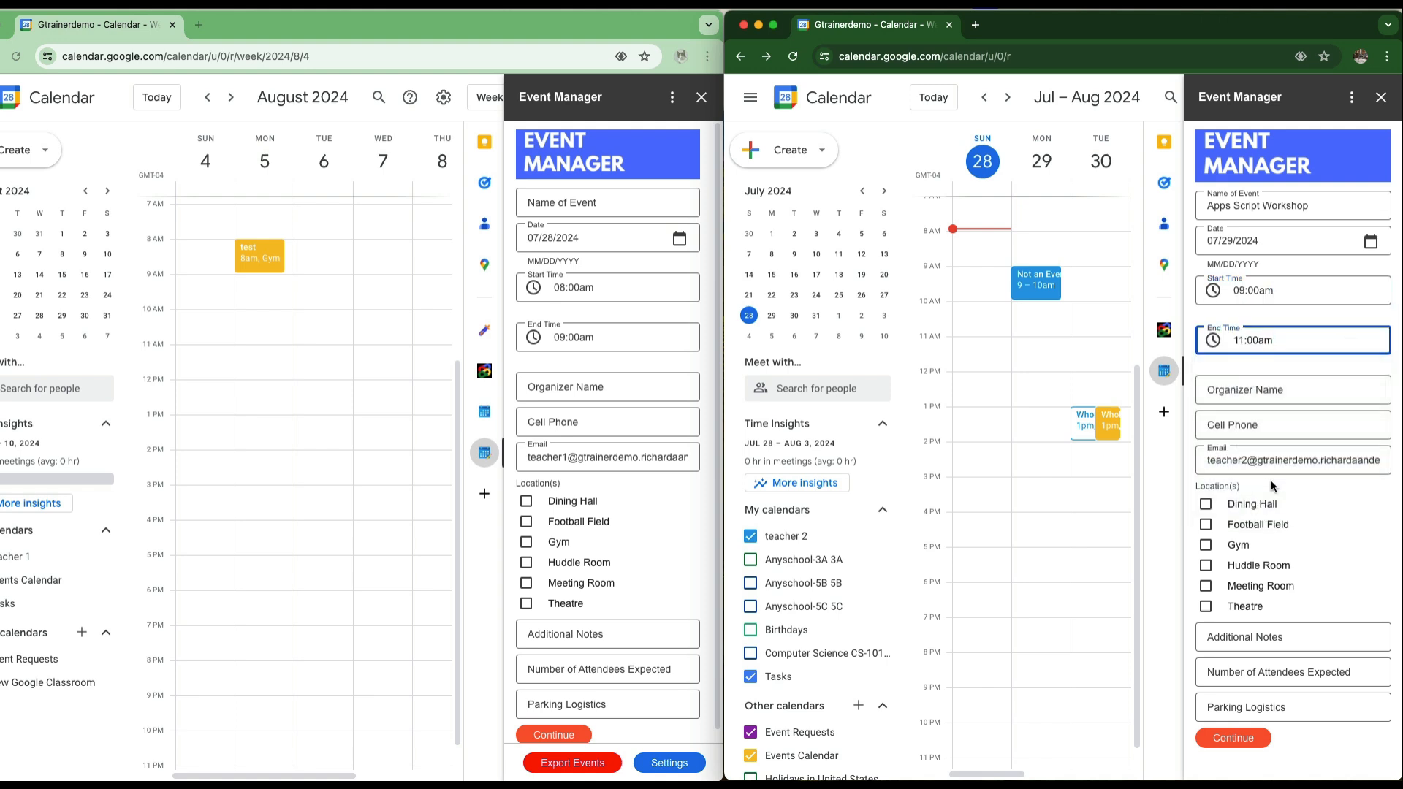
Step: Enter the organizer's name and cell phone number in the event request
left_click(1265, 397)
type("Richard")
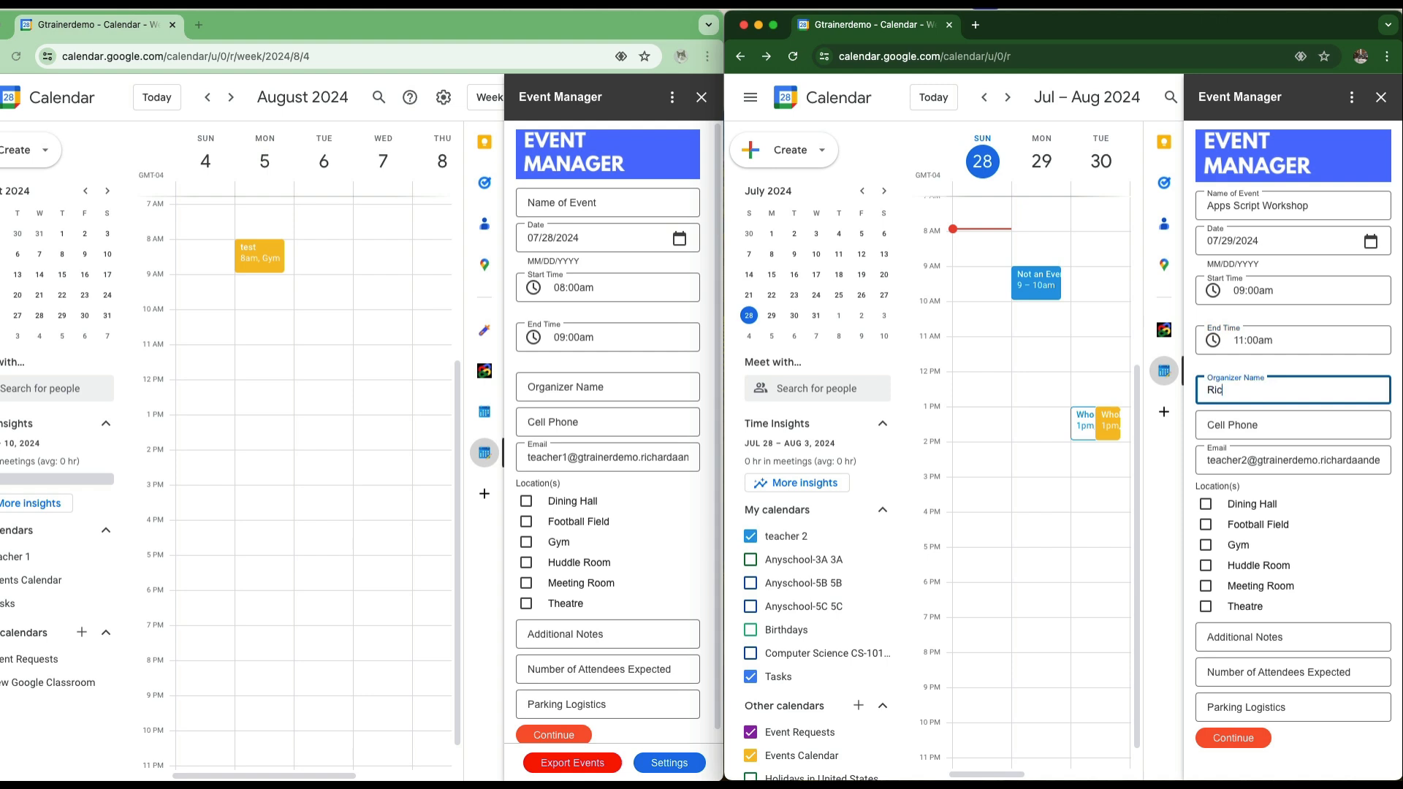
left_click(1269, 425)
type("5")
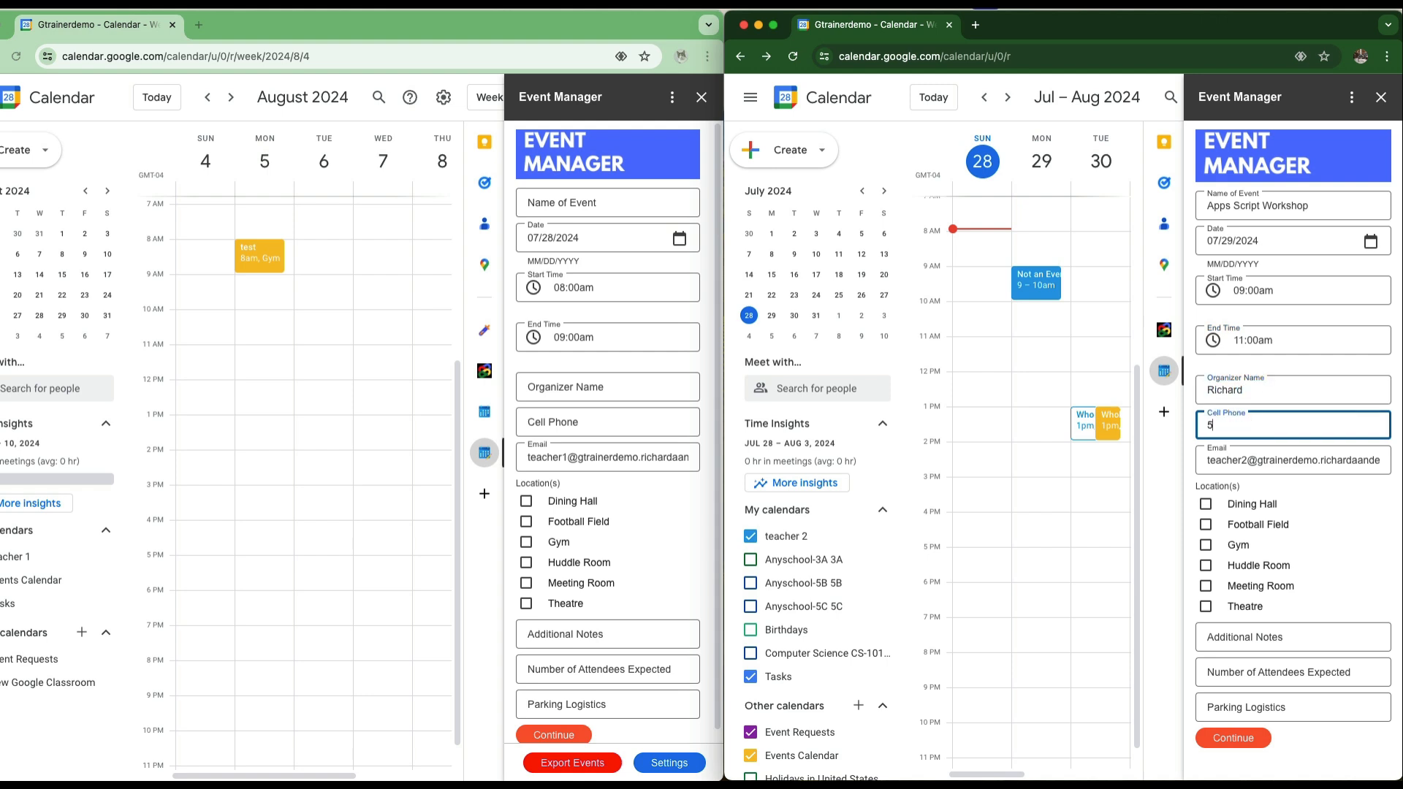
type("55.555.5555")
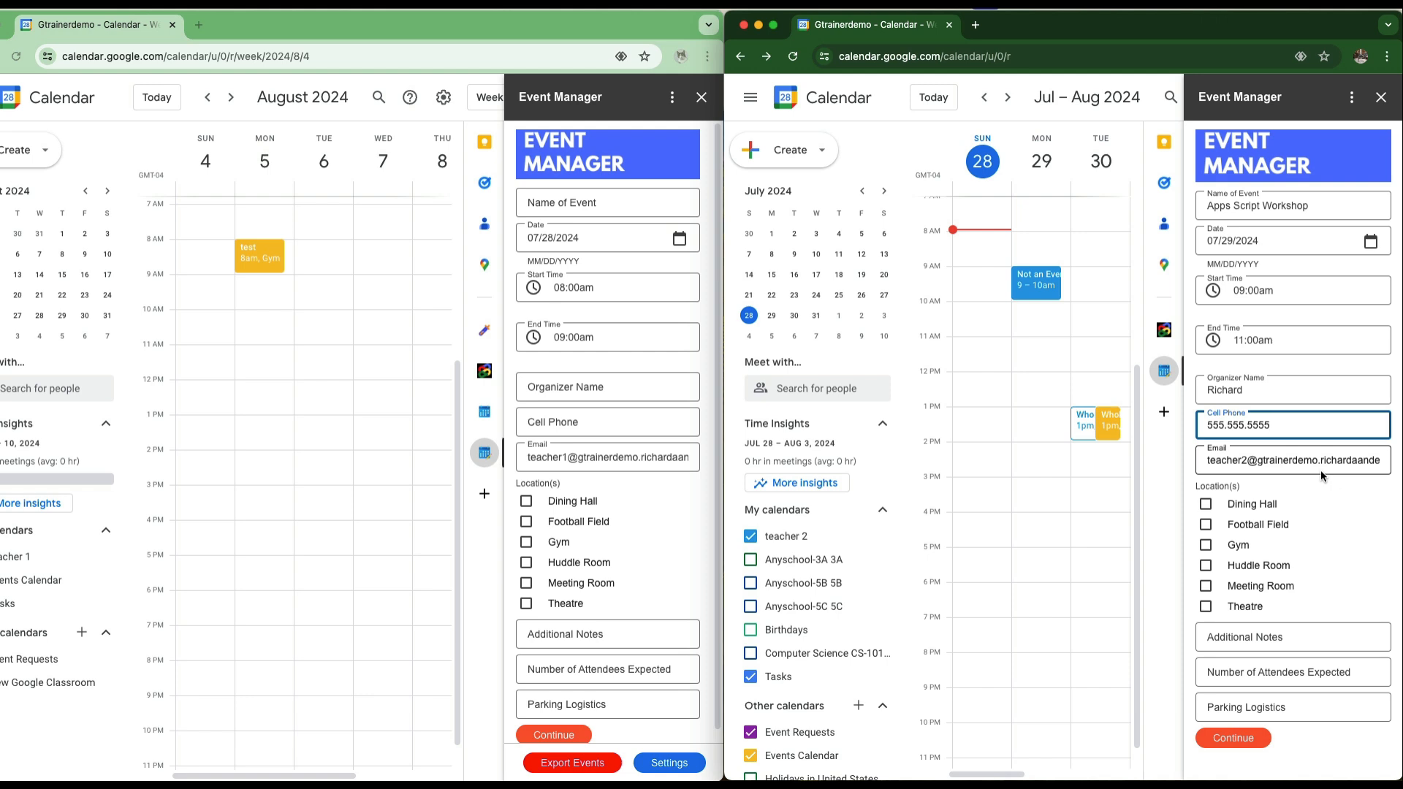
Step: Choose Meeting Room as the location and enter "Introduction to Apps Script" as the additional notes
left_click(1206, 587)
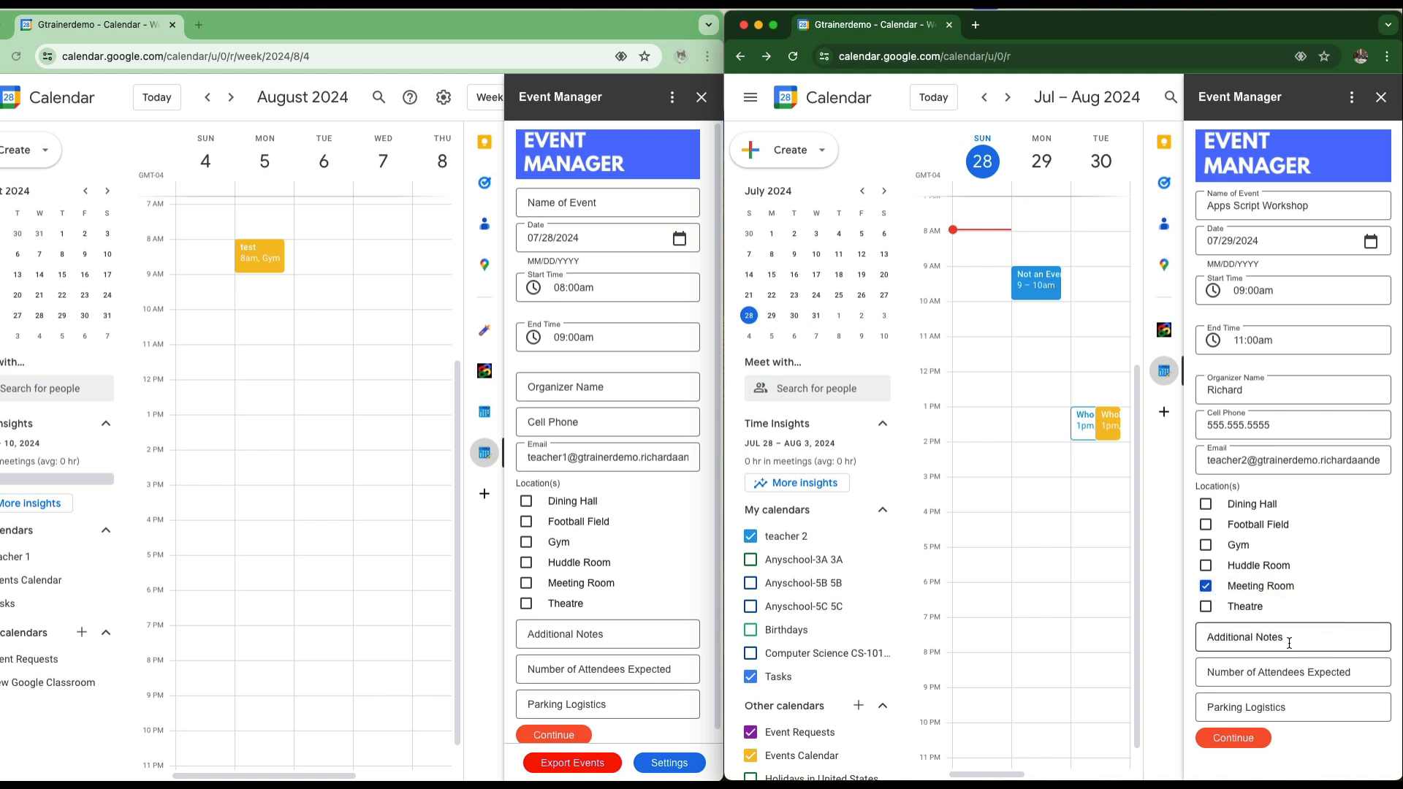
left_click(1231, 641)
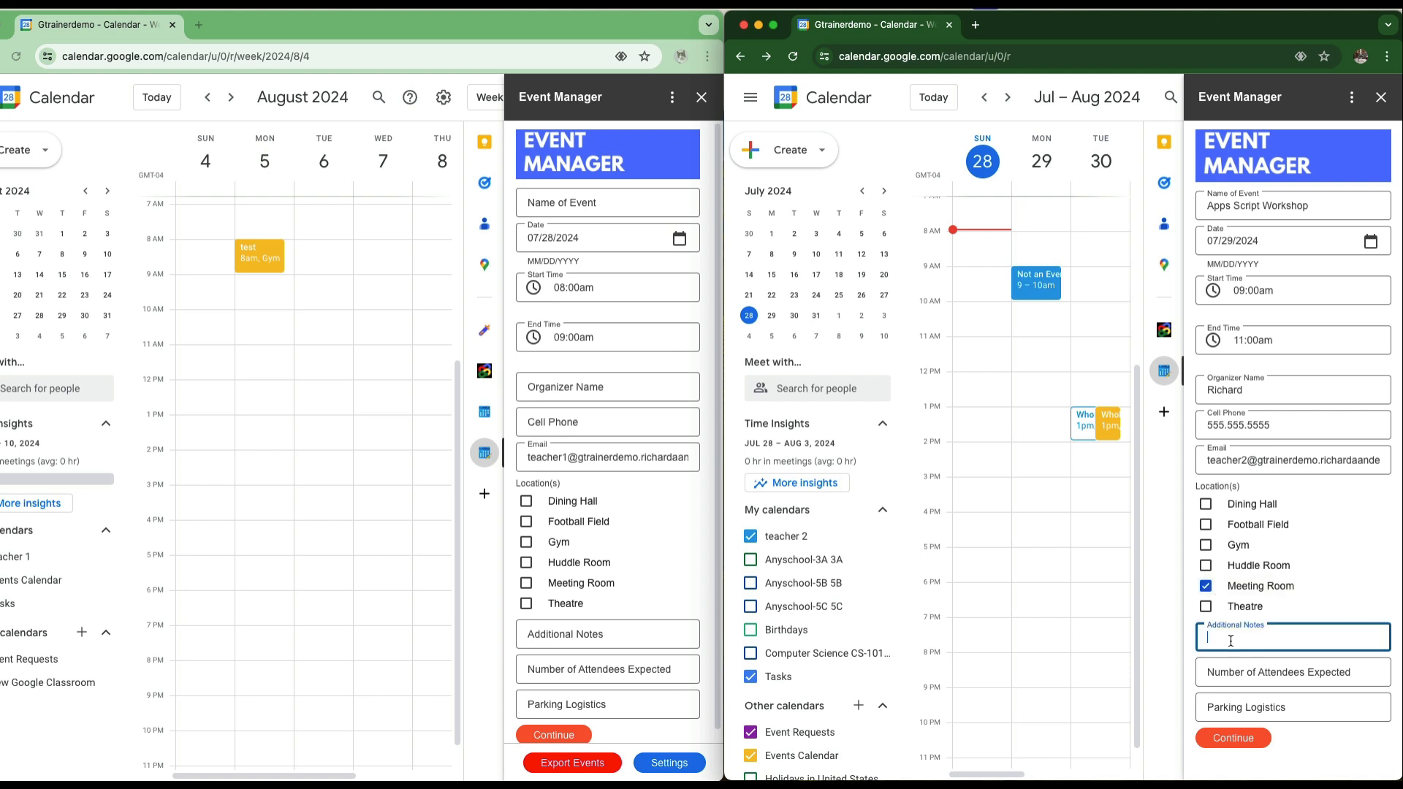
type("Introduction to Apps Script")
Step: Set the expected attendees to 10 and the parking logistics to "NA", and continue to the event summary
left_click(1235, 673)
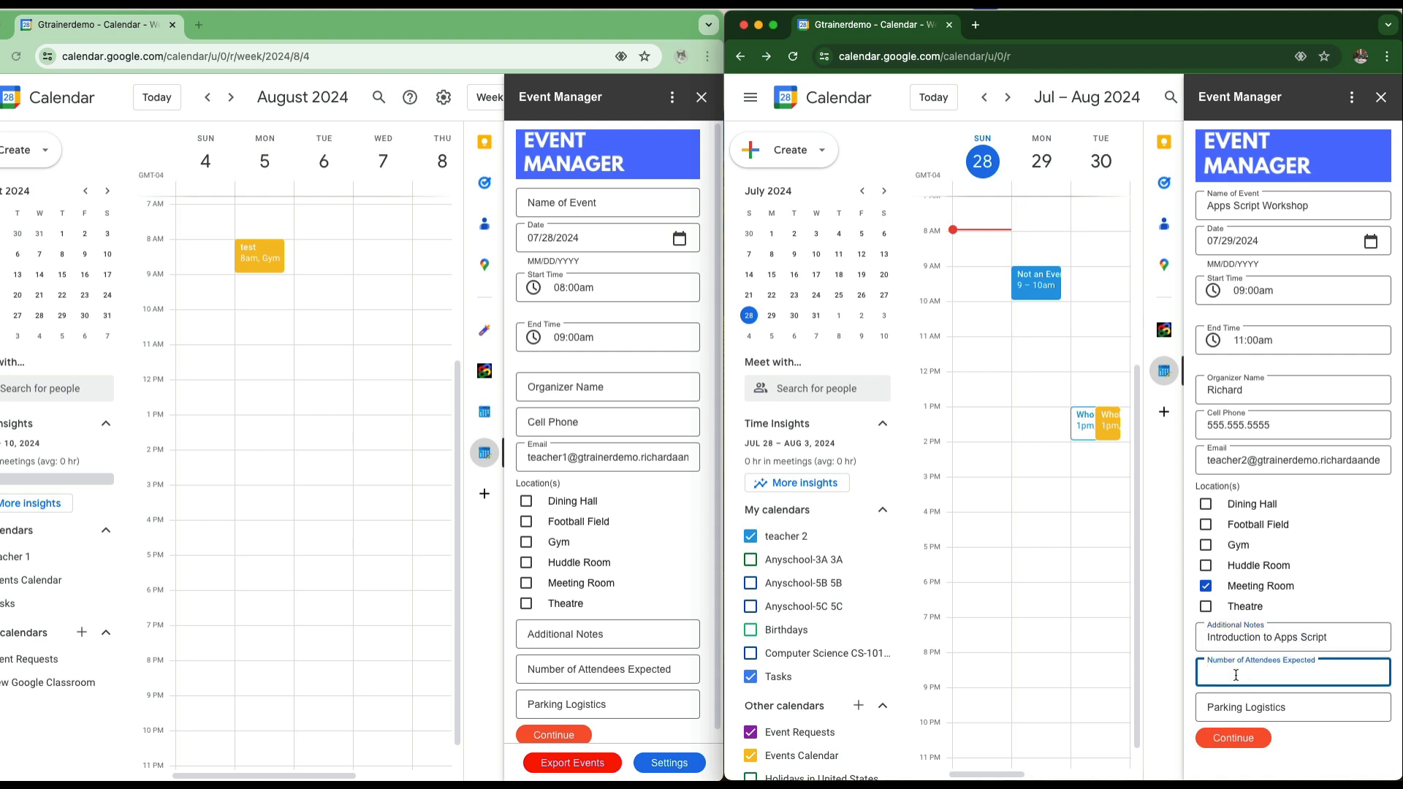
type("10")
left_click(1287, 708)
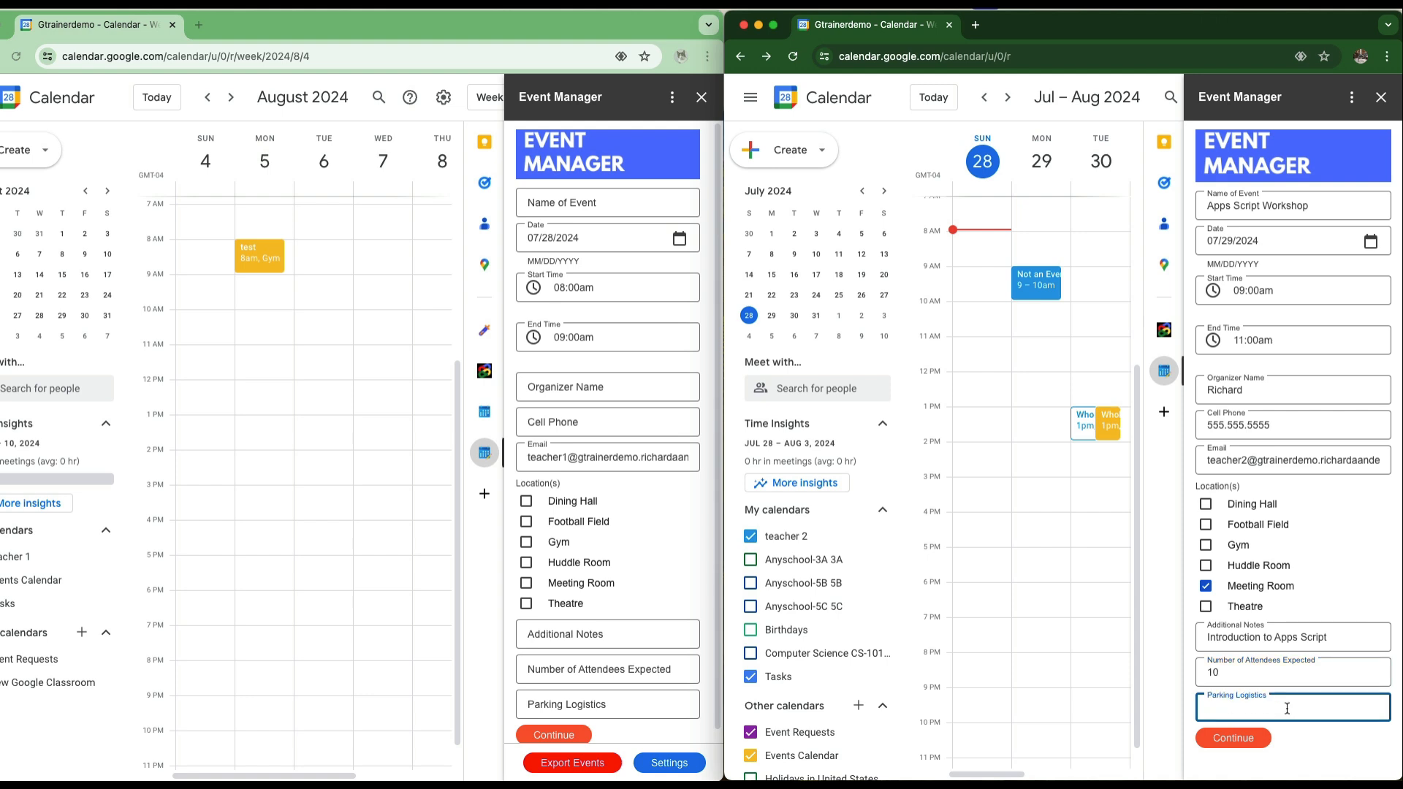
type("NA")
left_click(1249, 739)
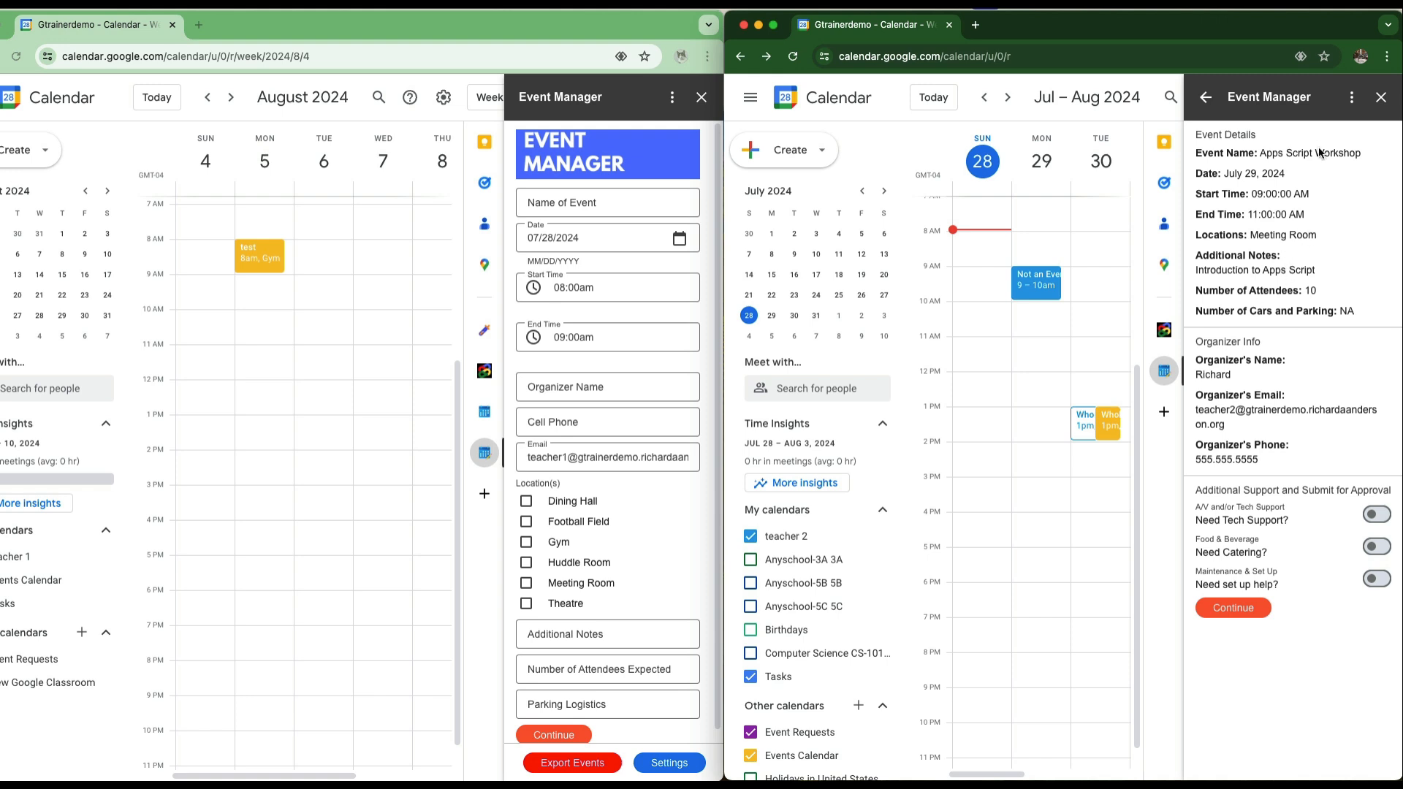
Step: Return to the request form, add Huddle Room as a second location, and continue to the summary again
left_click(1205, 97)
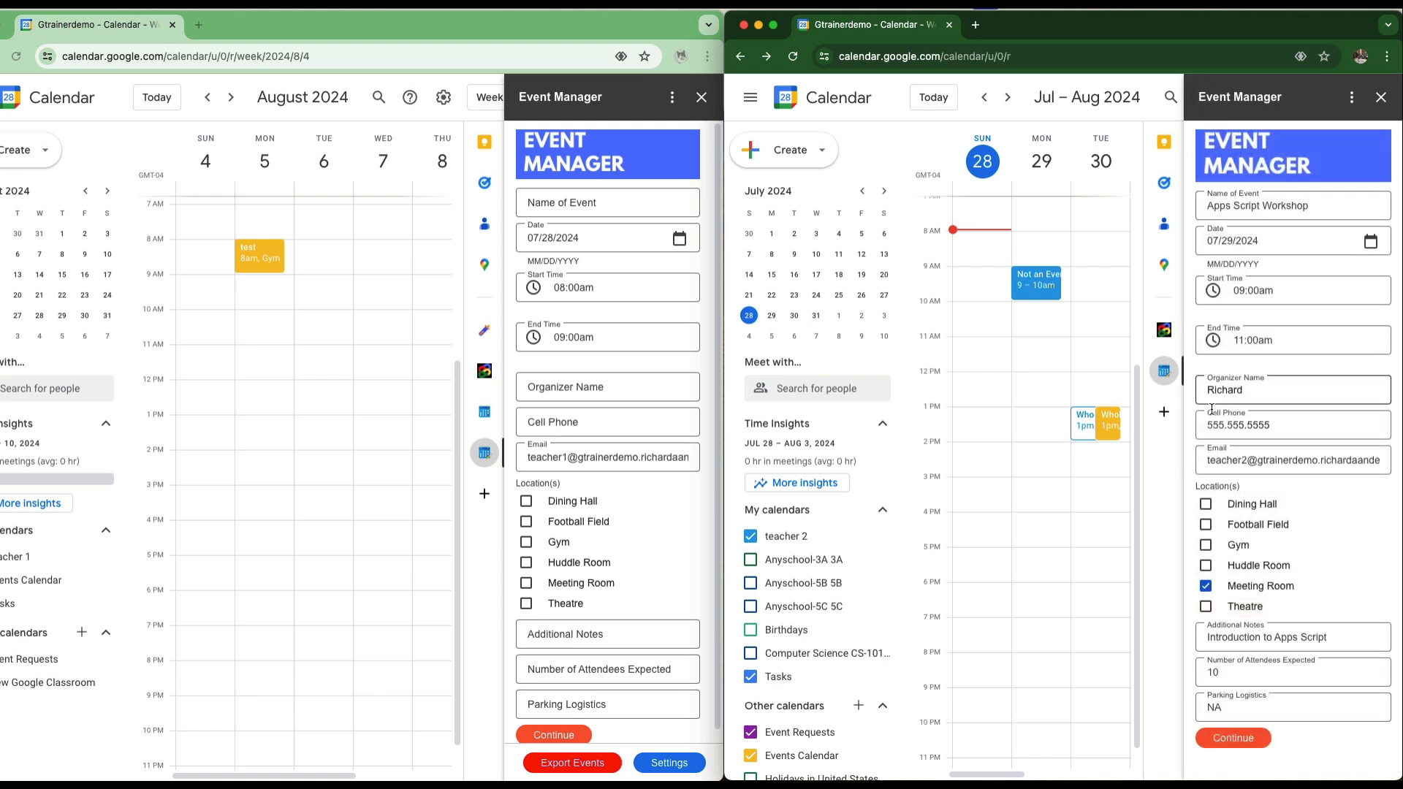
left_click(1207, 566)
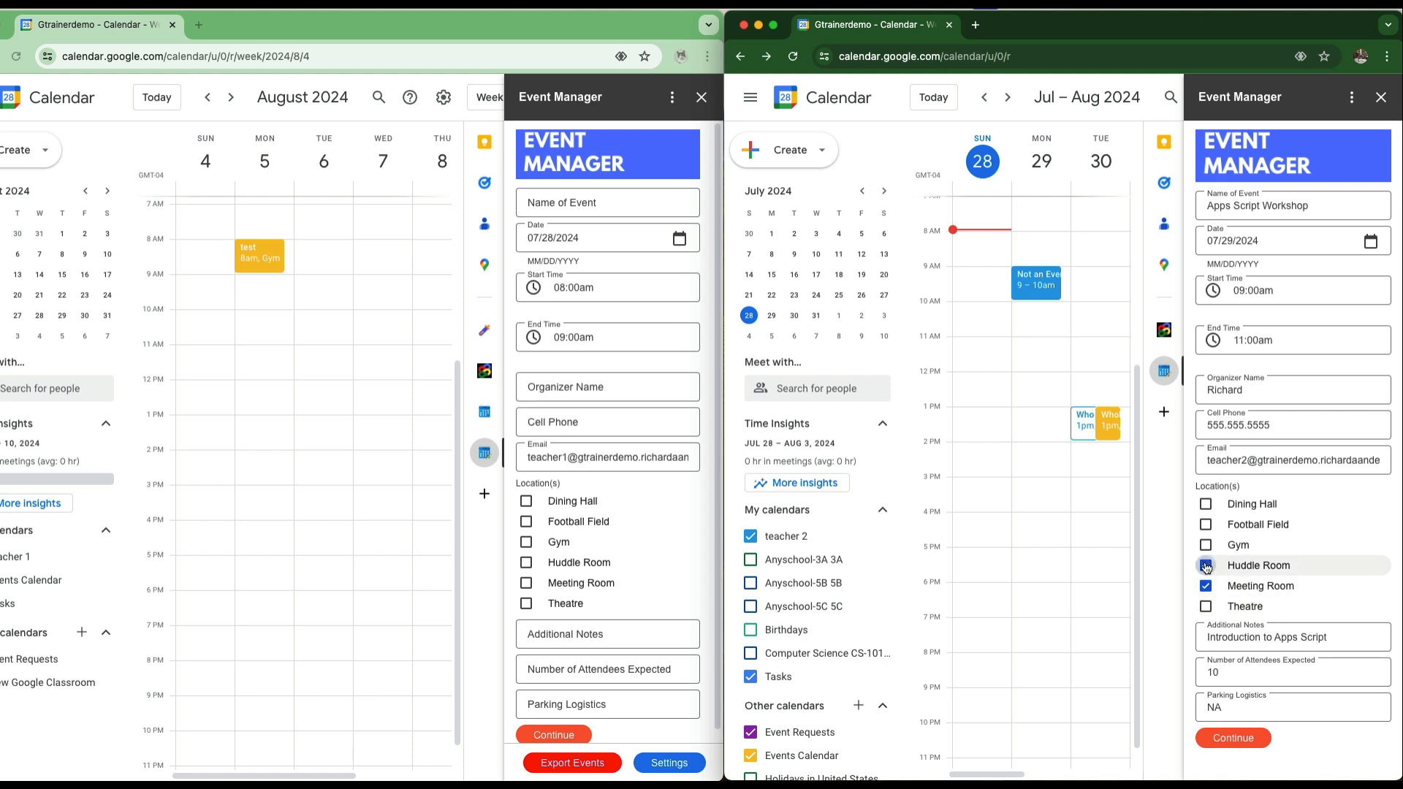
left_click(1258, 737)
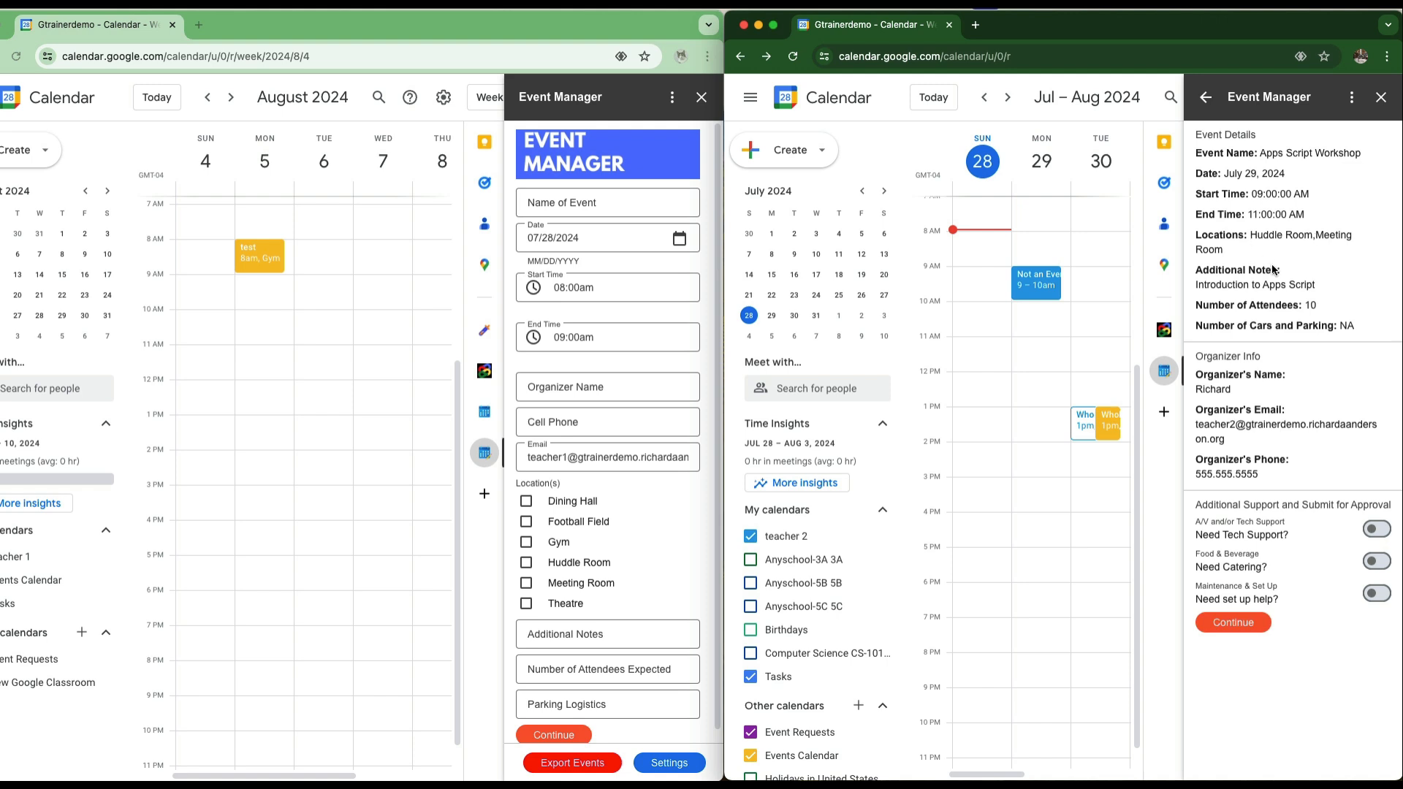
Step: Request tech support and set-up help for the event, and continue to the support details
left_click(1378, 529)
left_click(1378, 593)
left_click(1252, 620)
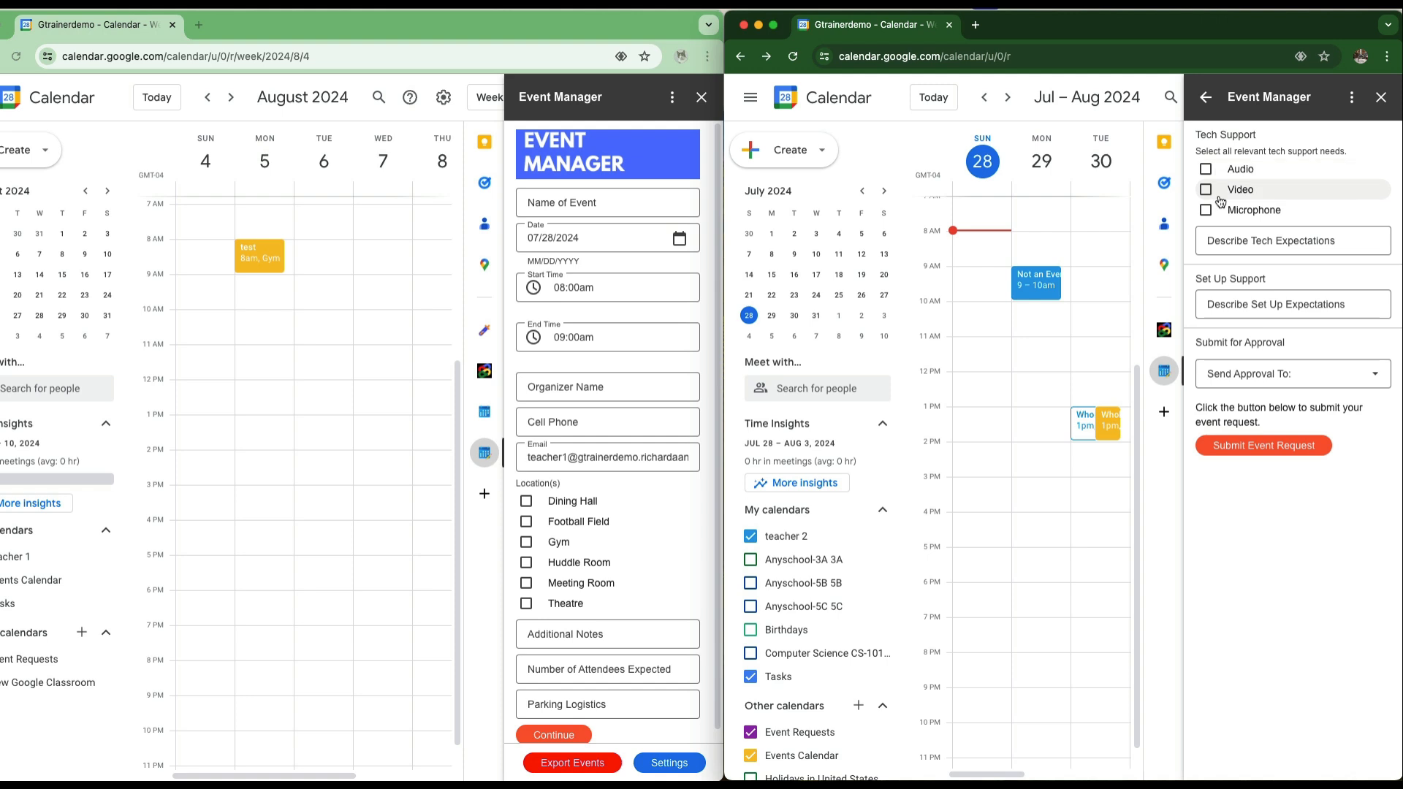
Step: Select Audio and Video as tech support needs and describe the tech expectations as "Set-up laptop connection to screen."
left_click(1206, 169)
left_click(1206, 190)
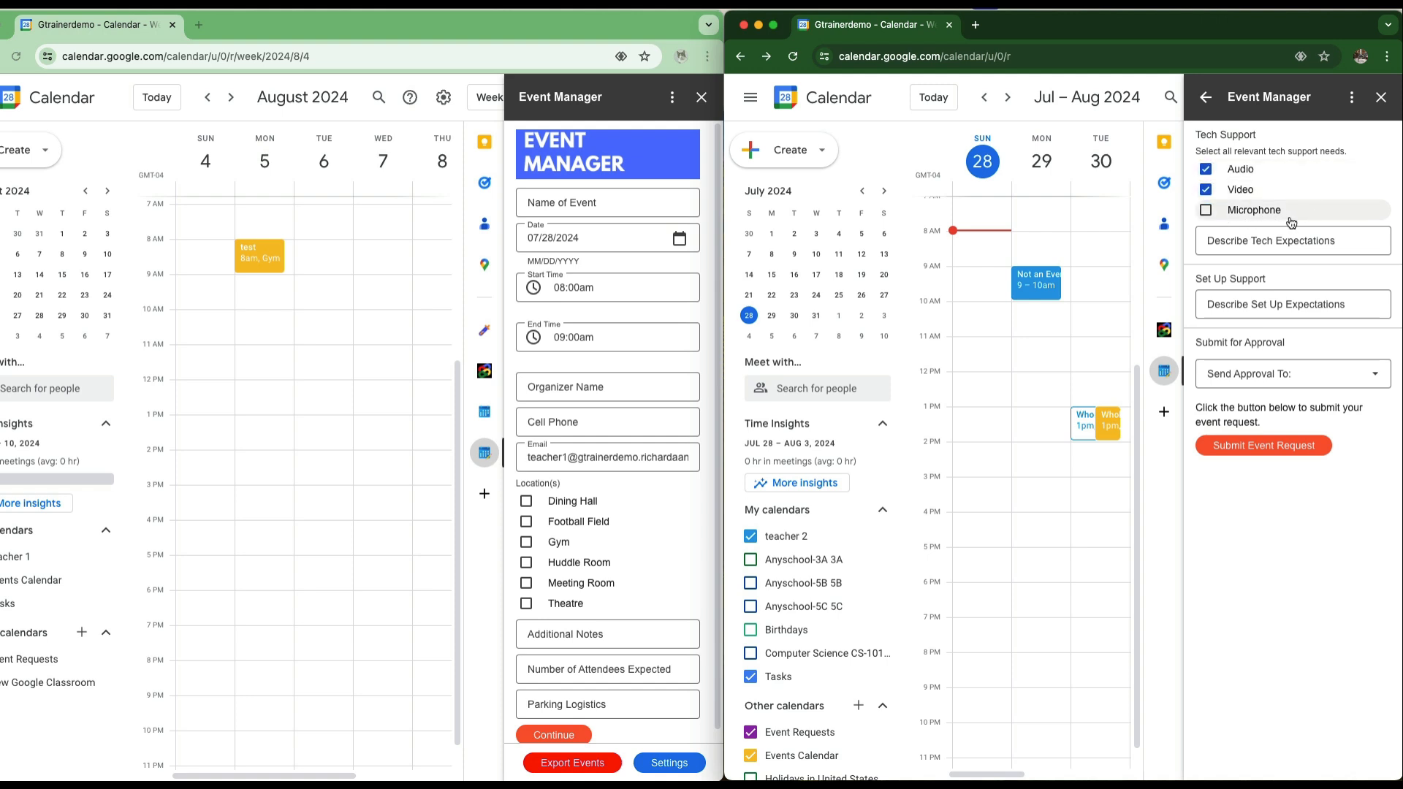
left_click(1276, 245)
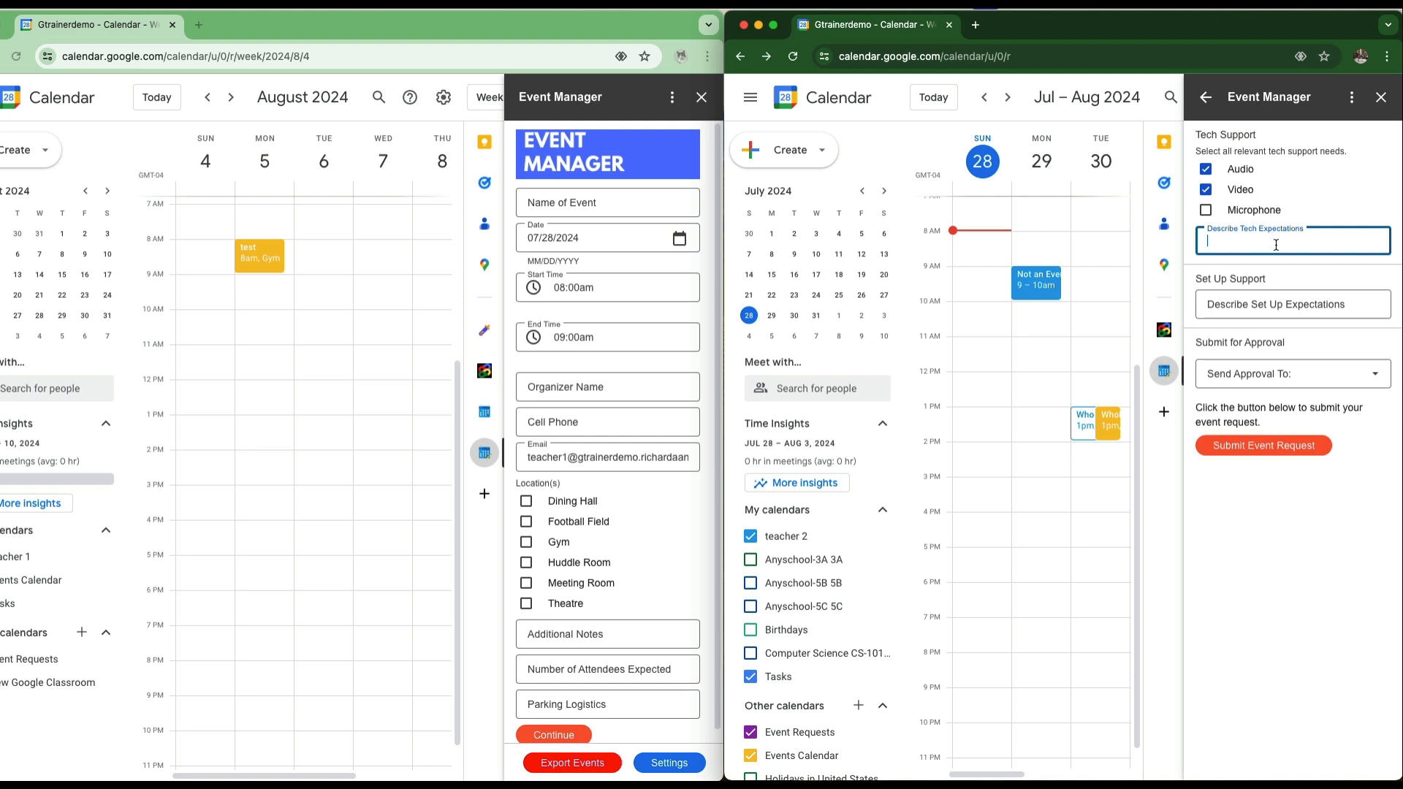
type("Set-up laptop connection to sc")
type("reen.")
Step: Describe the set-up expectations as "5 tables with 3 chairs facing screen."
left_click(1252, 308)
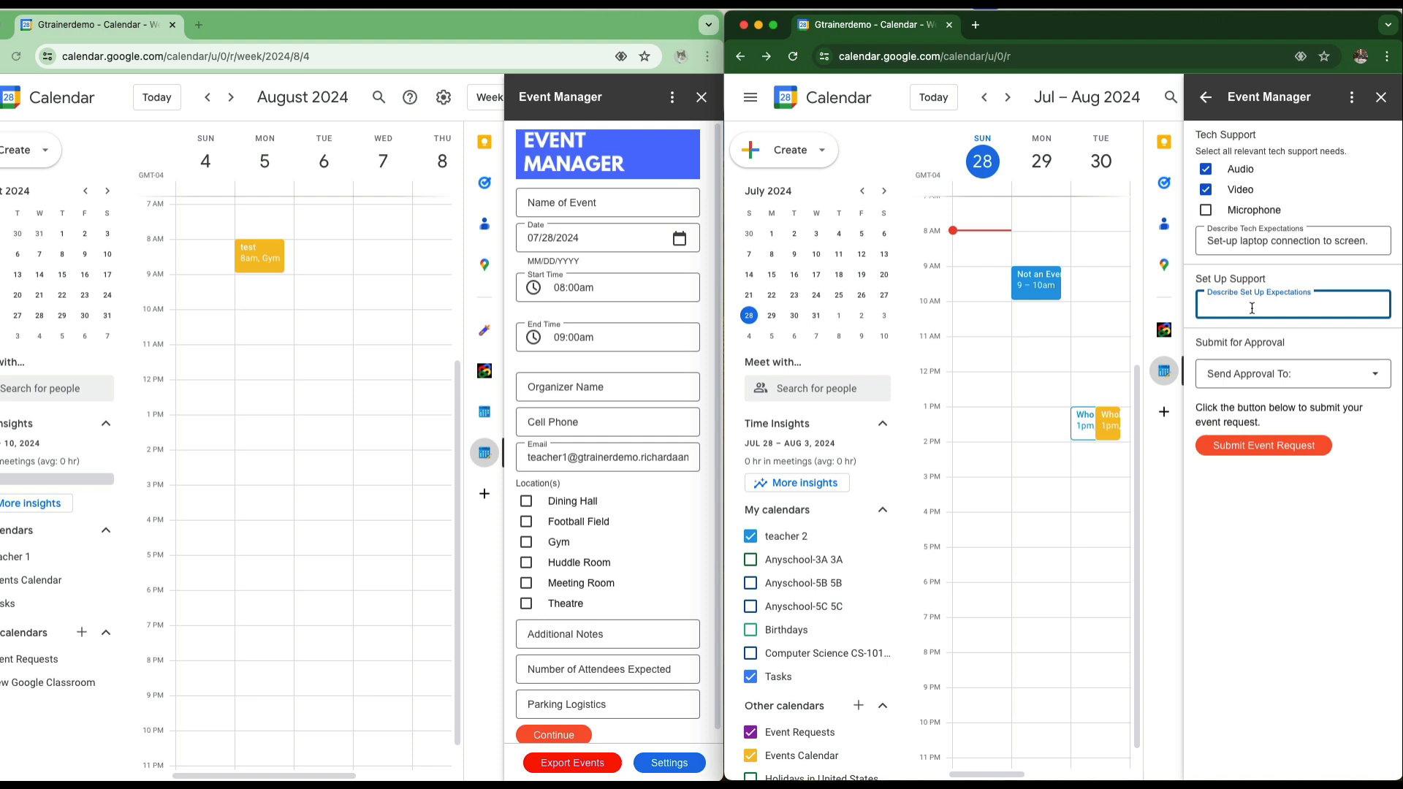
type("5 tables and")
key("BackSpace")
key("BackSpace")
key("BackSpace")
type("with 3 chairs fa")
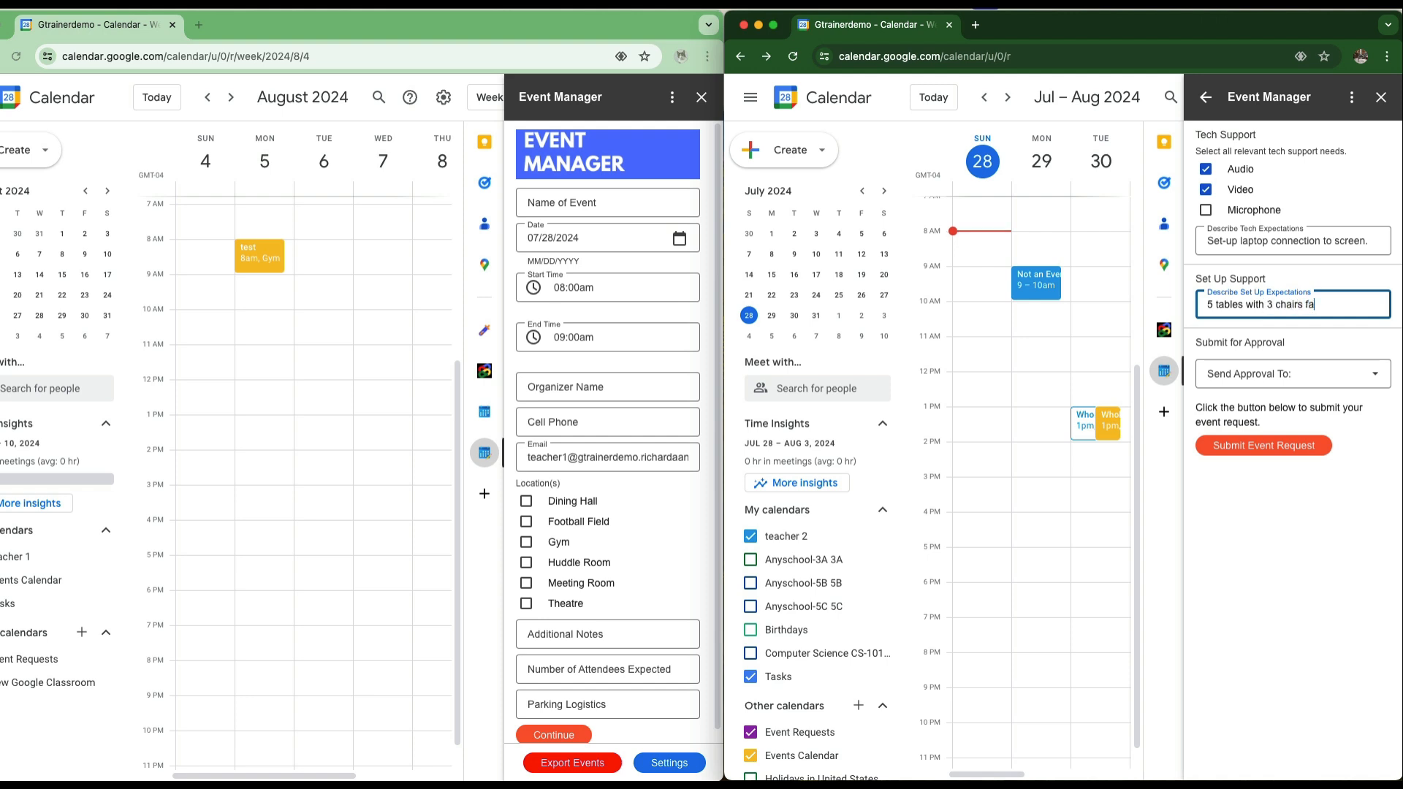
type("cing screen.")
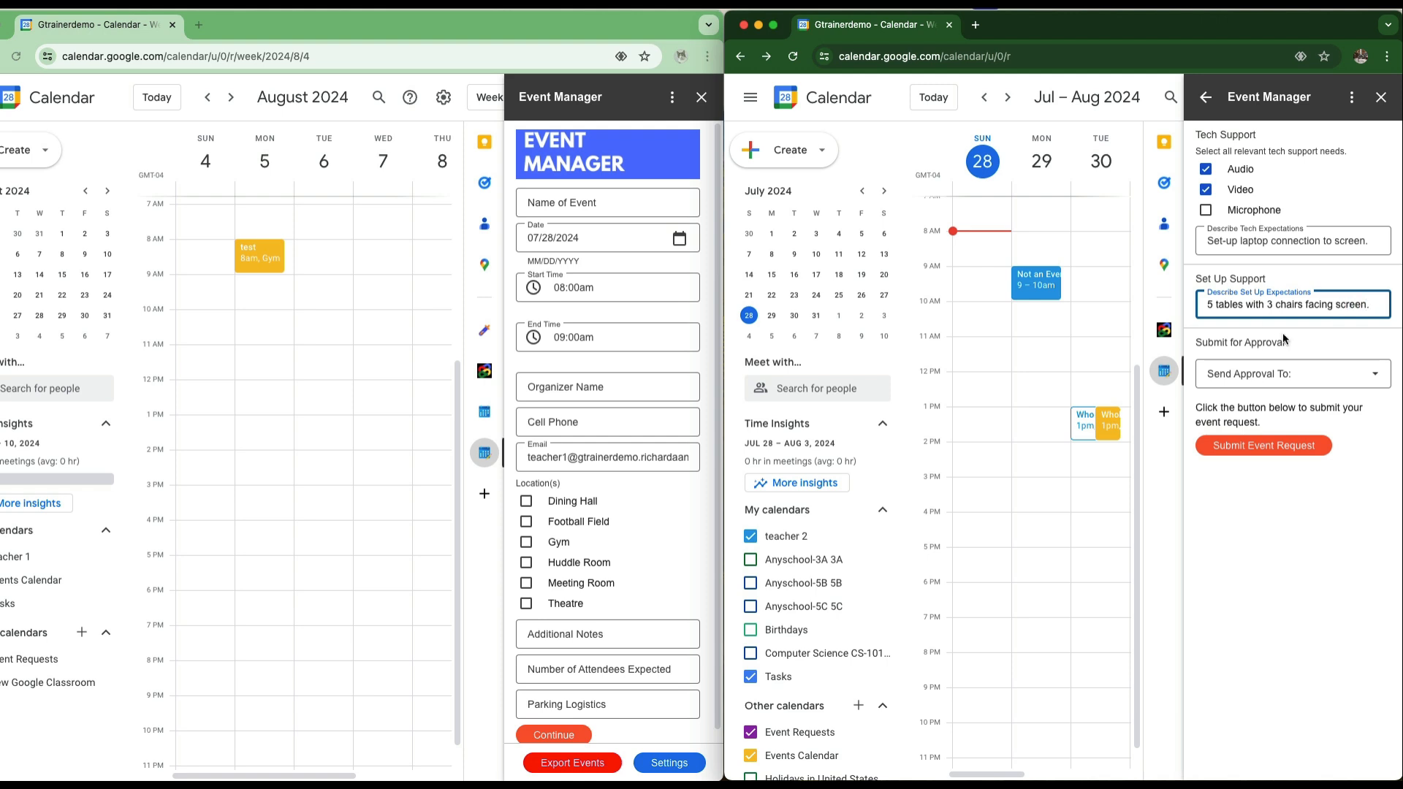
Step: Choose Principal as the approver and submit the event request
left_click(1378, 384)
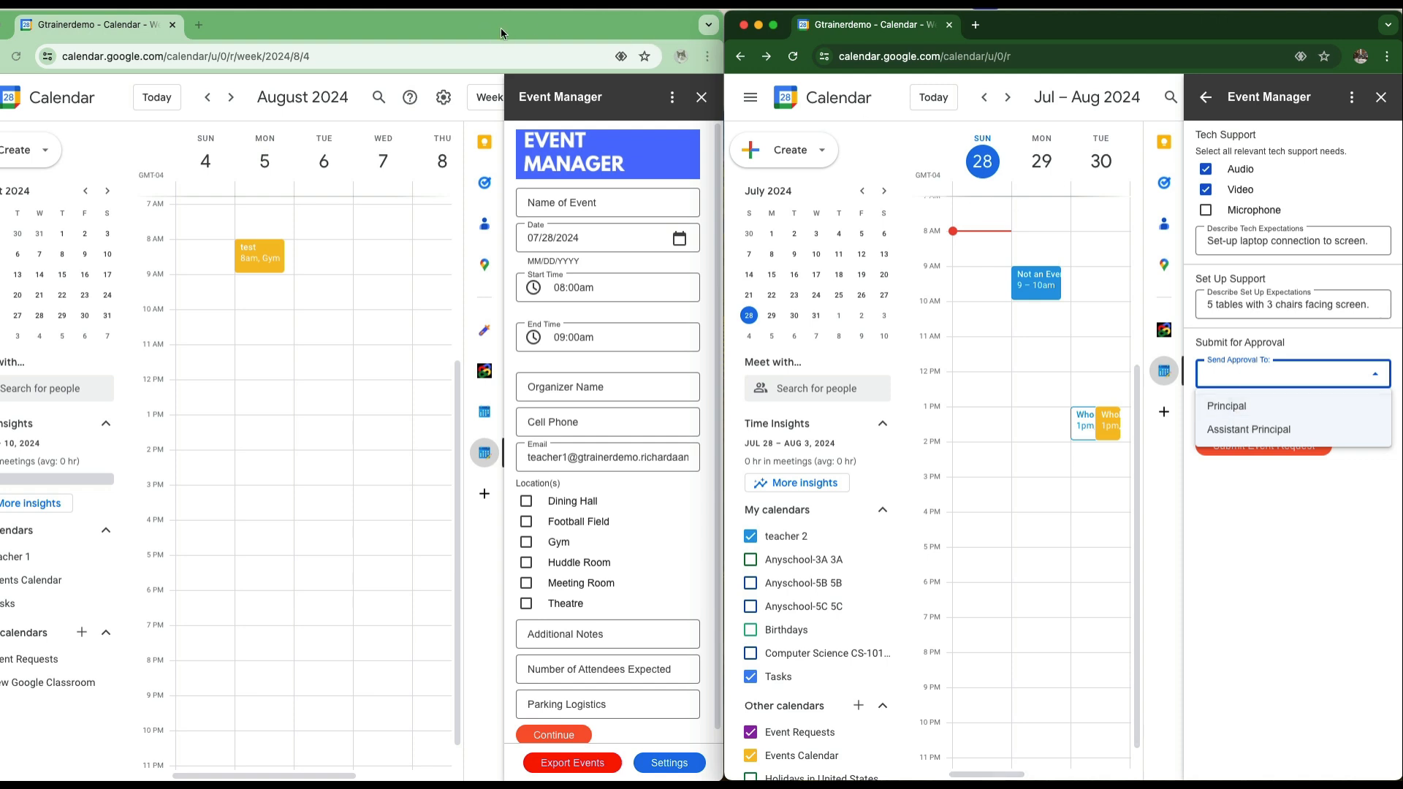
left_click(1231, 406)
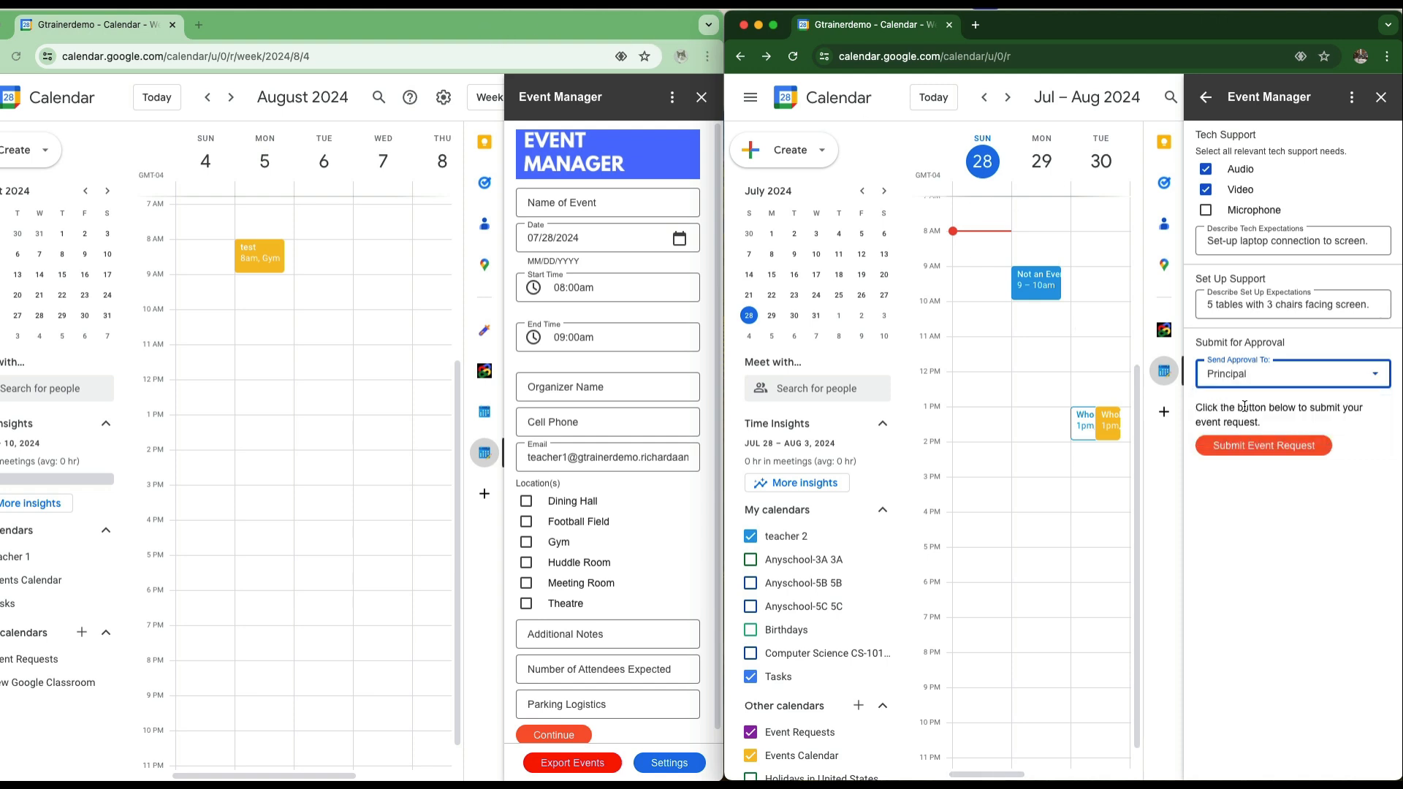
left_click(1268, 447)
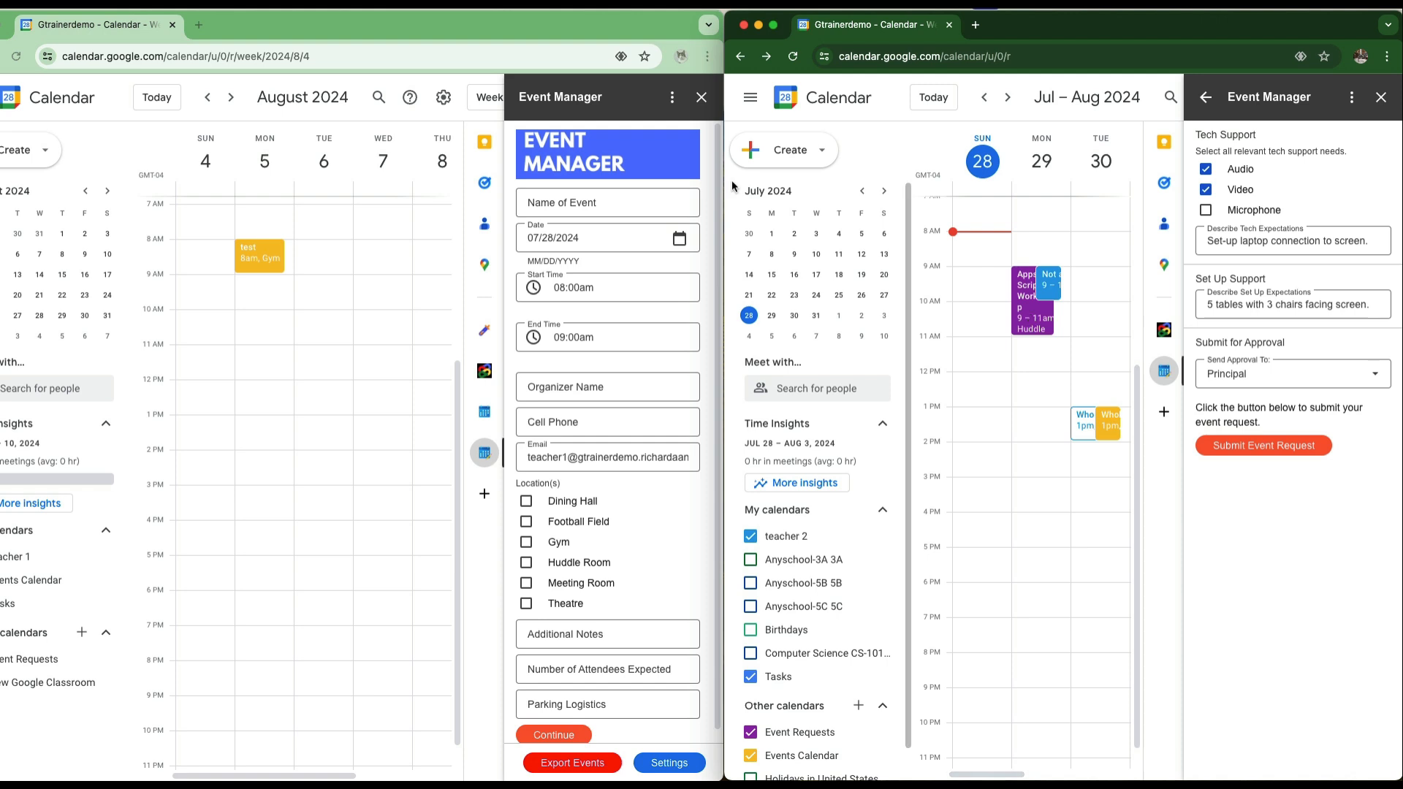
Step: Switch to teacher 1's browser window and open gmail.com in a new tab
left_click(198, 27)
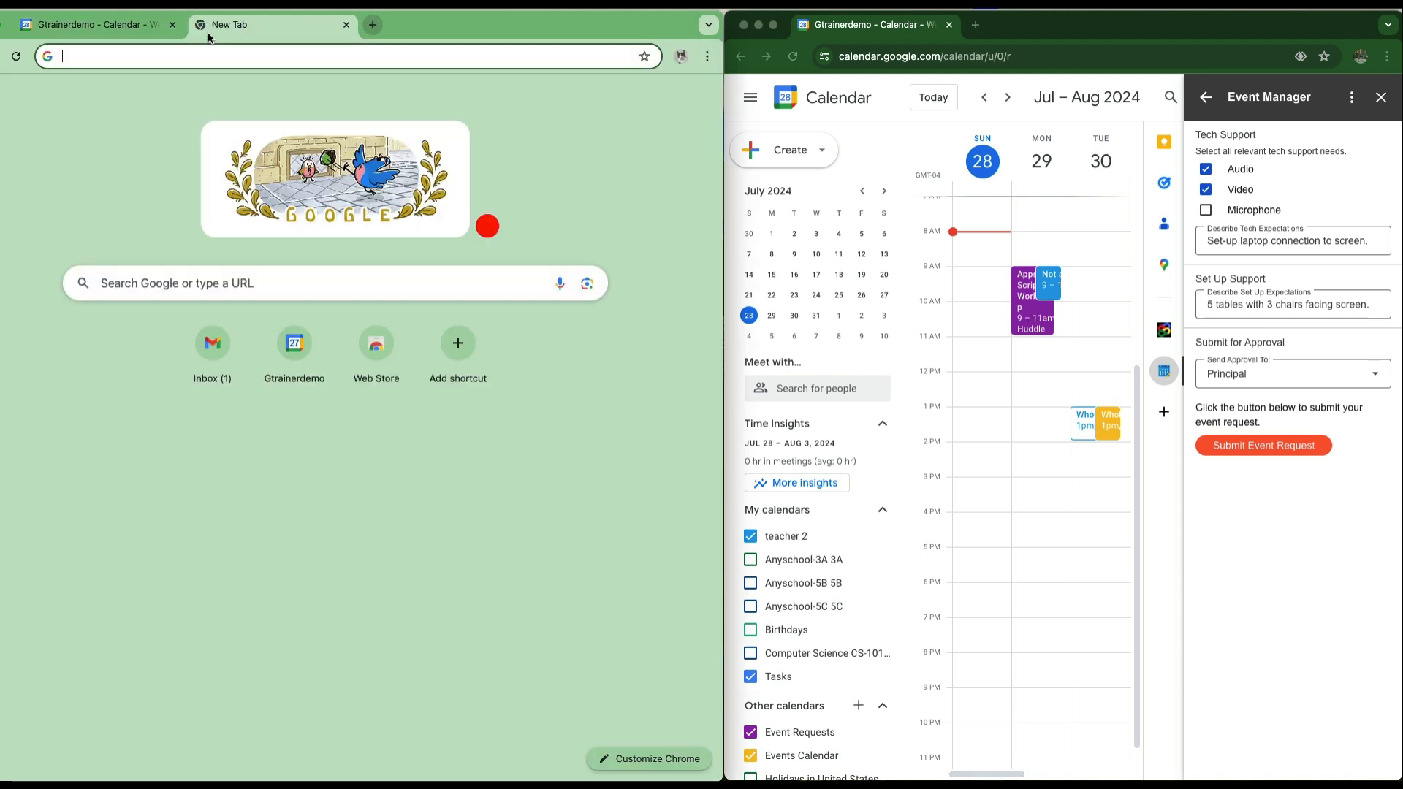
left_click(202, 55)
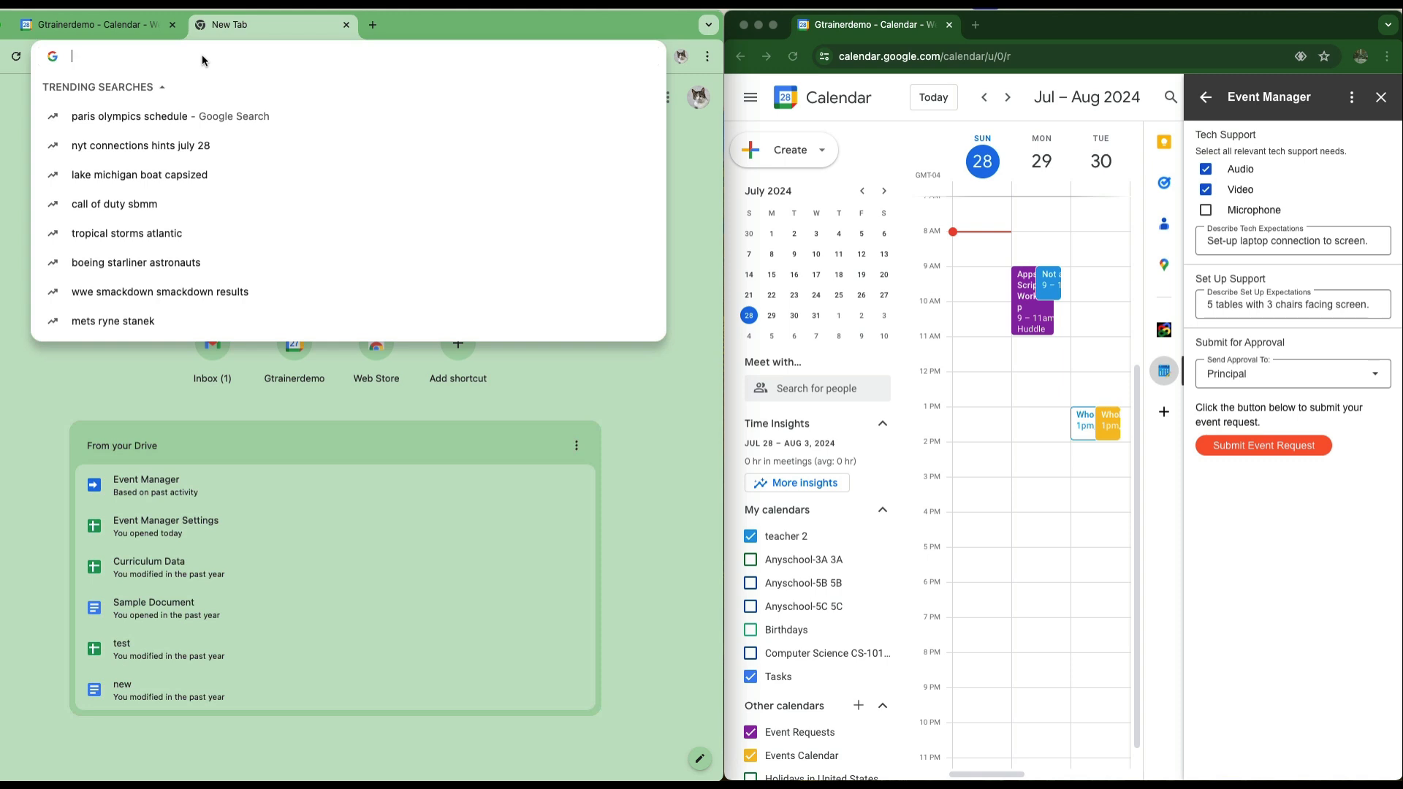
type("gmail")
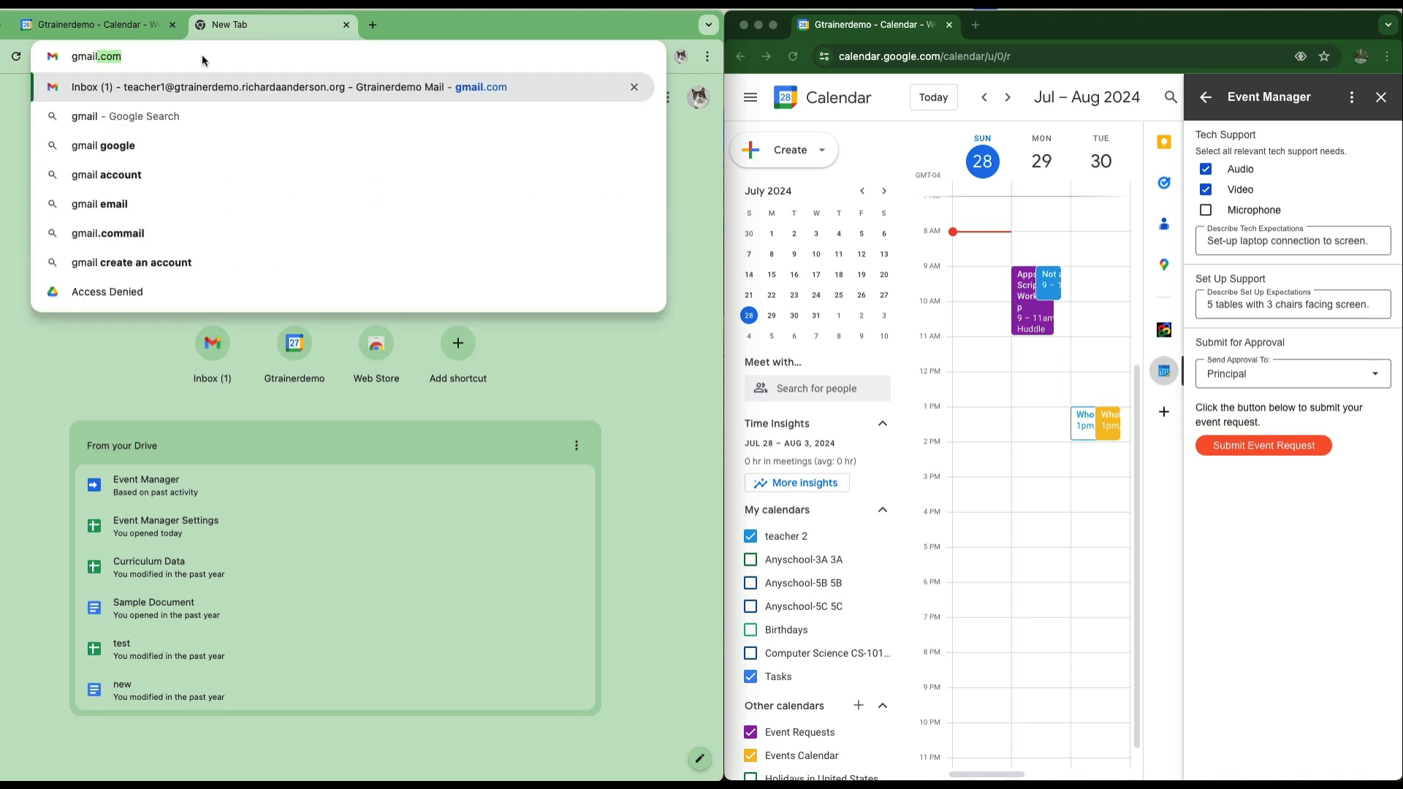
type(".com")
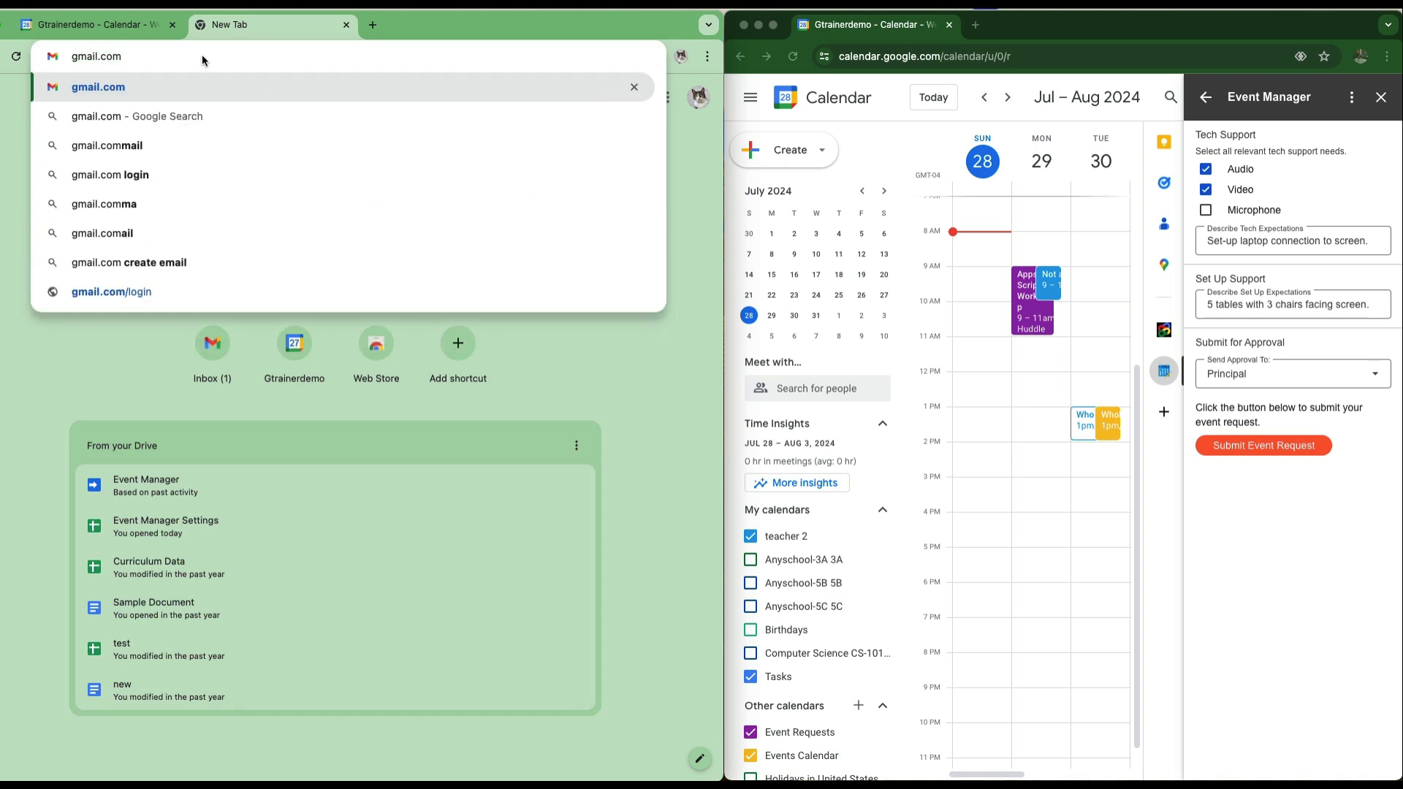
key("Return")
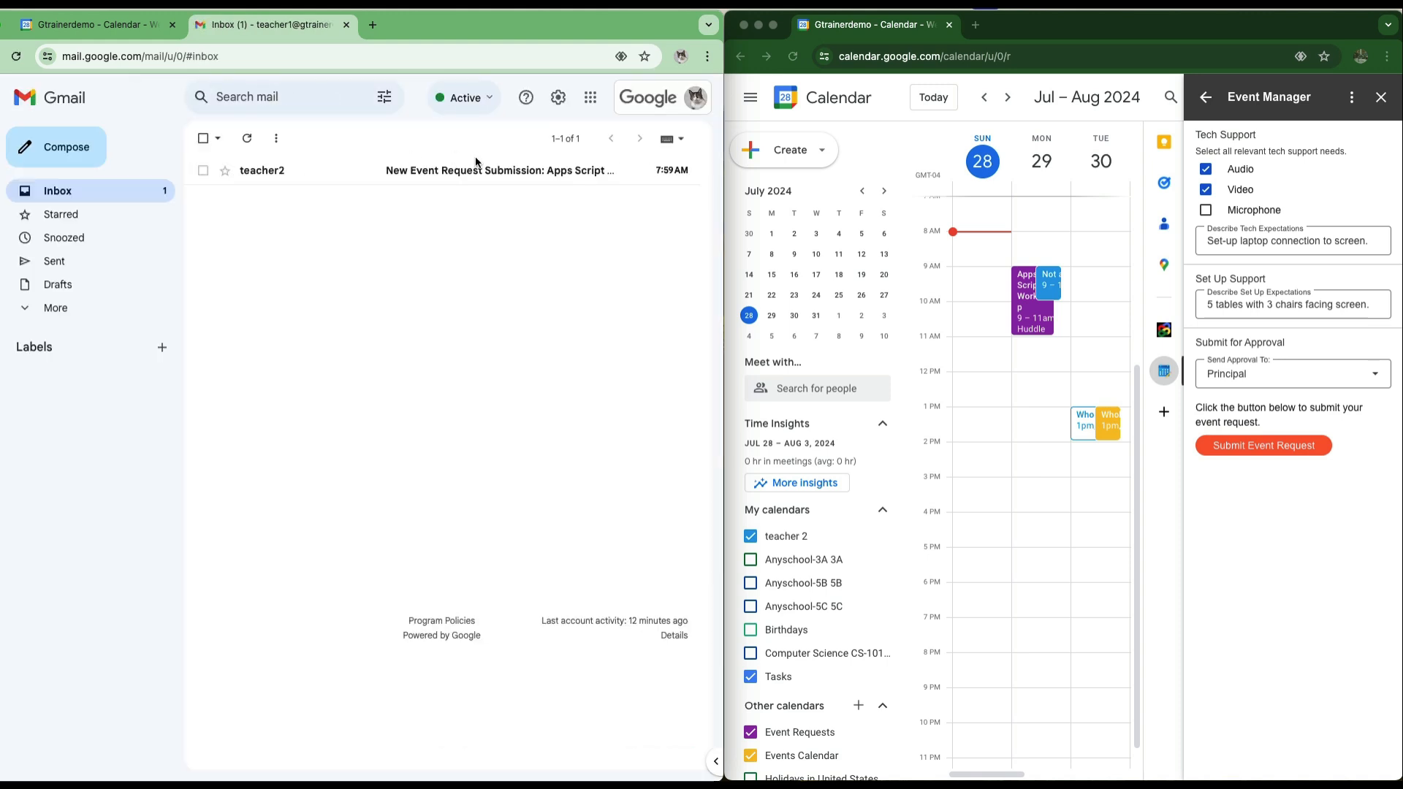
Step: Open the Apps Script Workshop event details from the request email and approve the event request in Event Manager
left_click(450, 173)
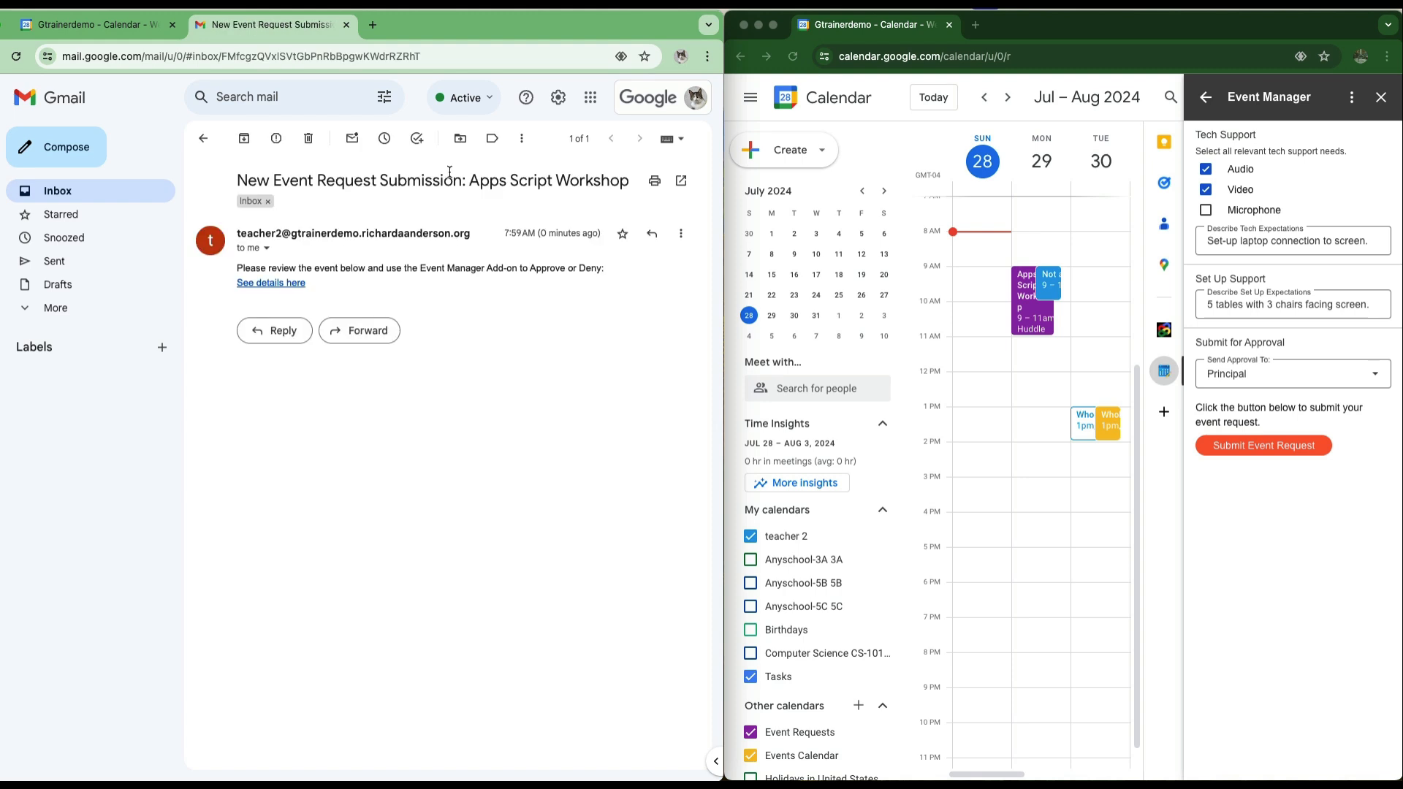
left_click(282, 289)
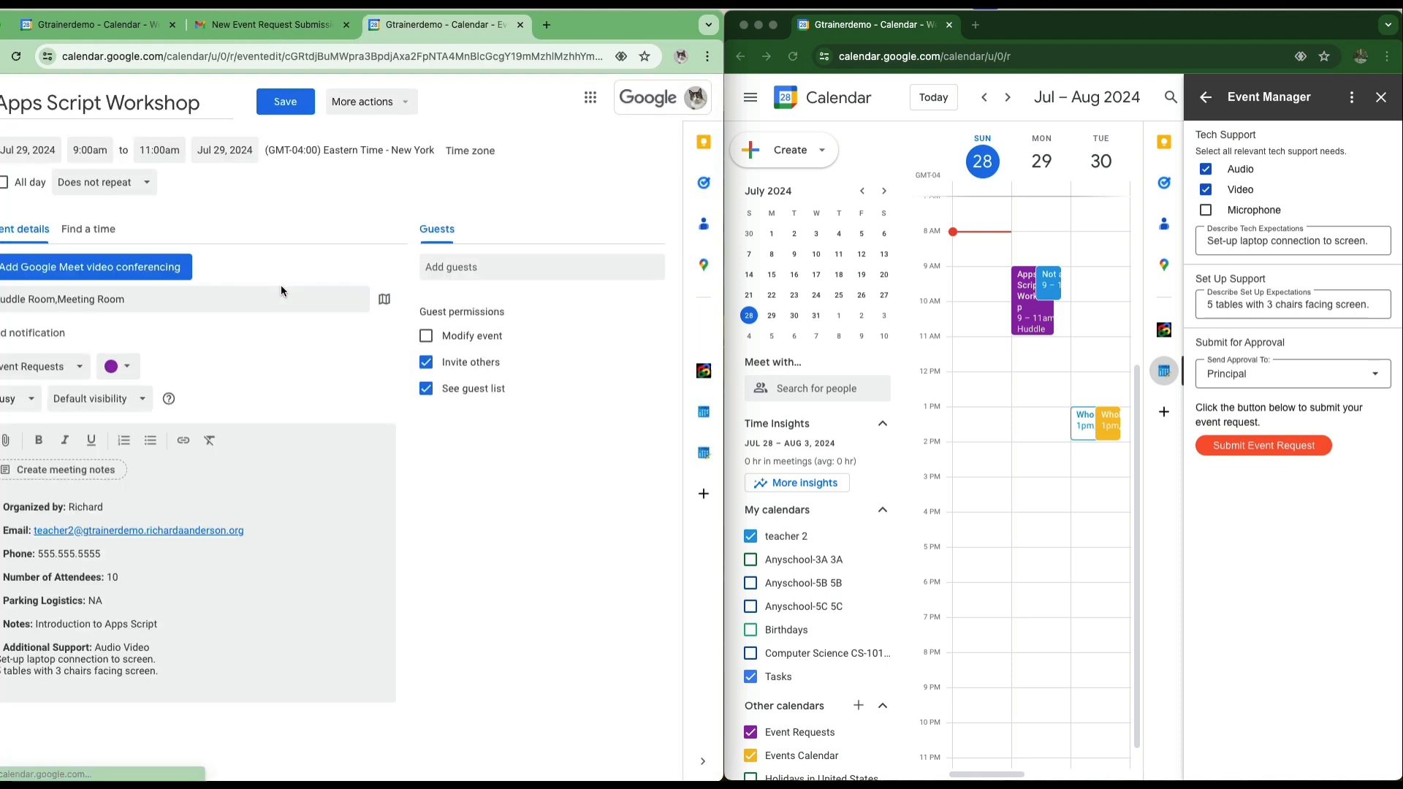
left_click(704, 454)
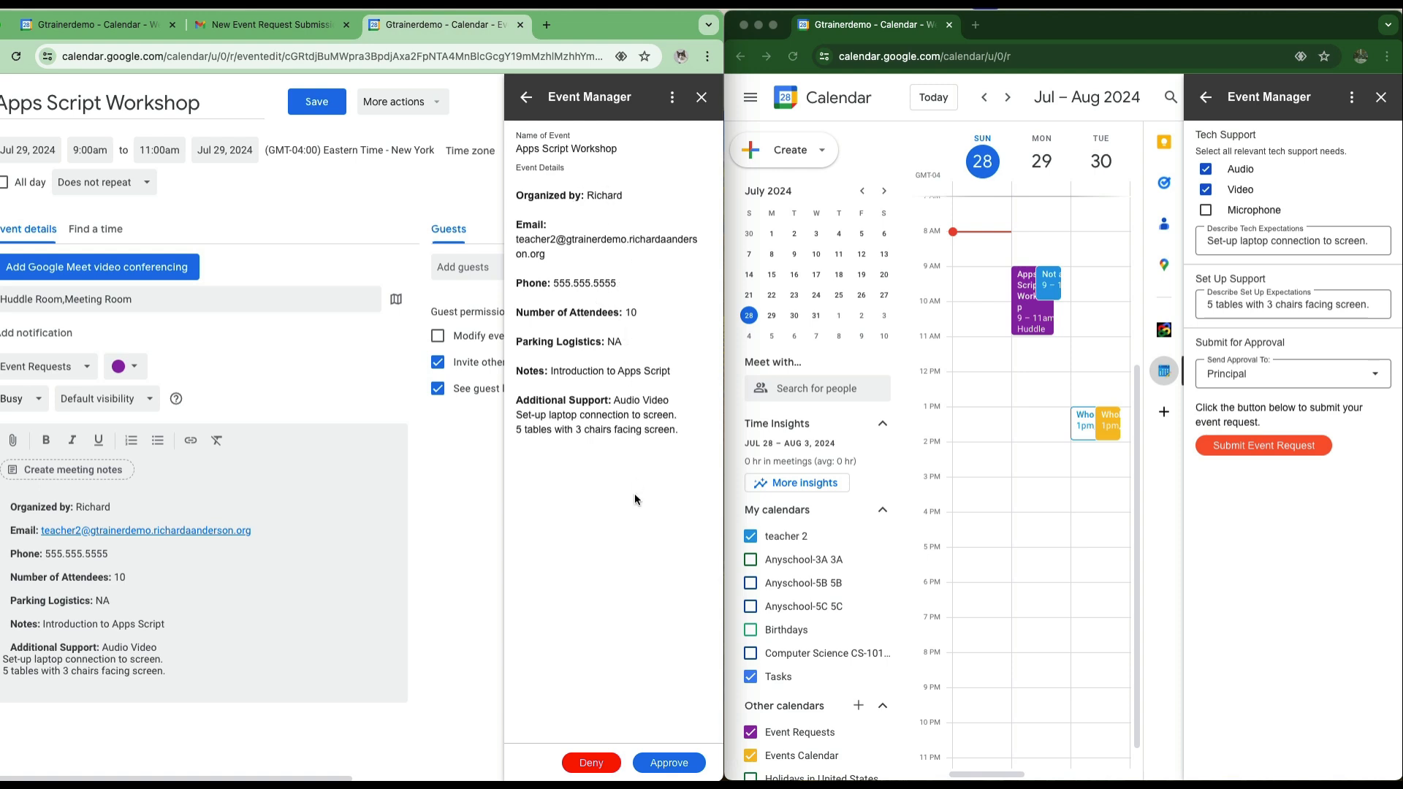
left_click(677, 765)
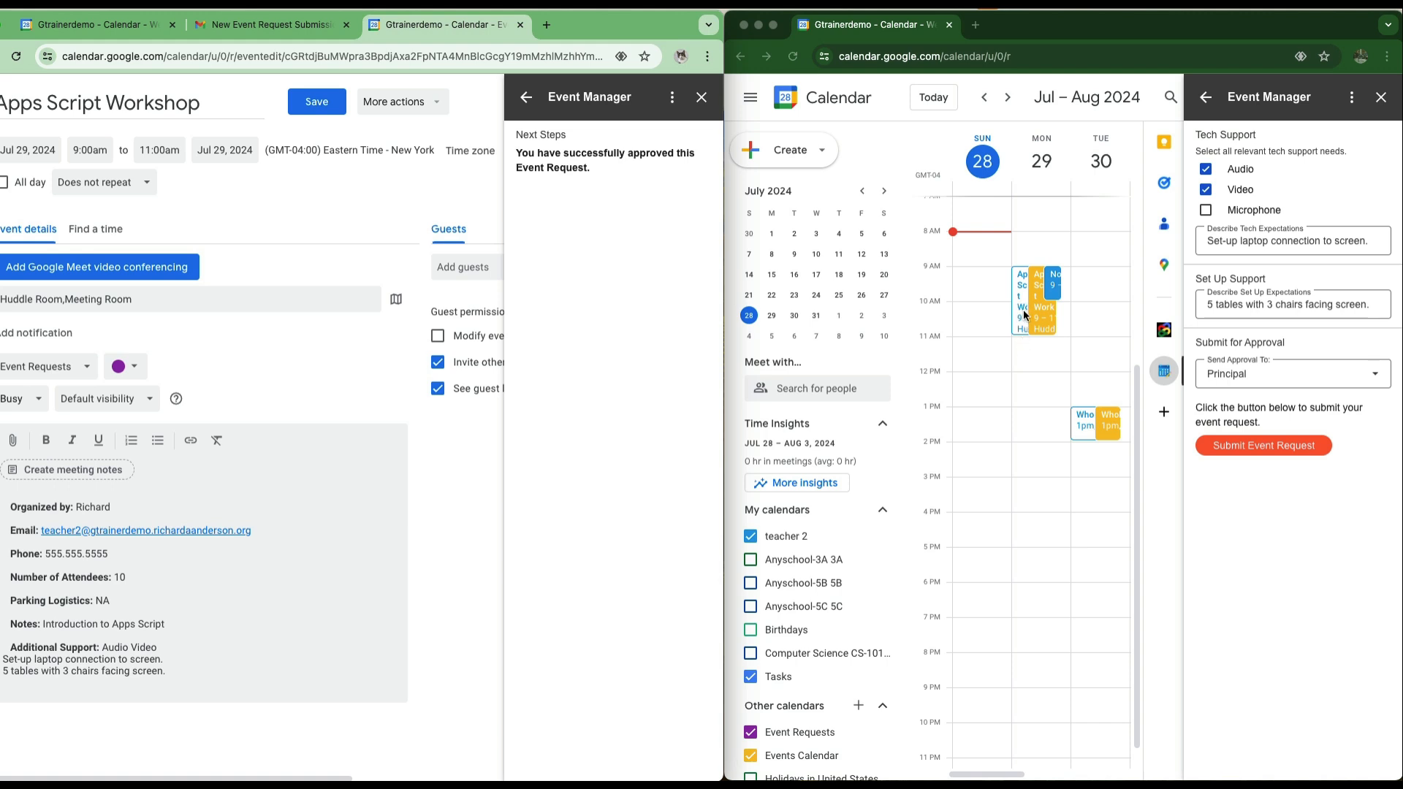
Step: Switch to teacher 2's browser window and open gmail.com in a new tab
left_click(975, 24)
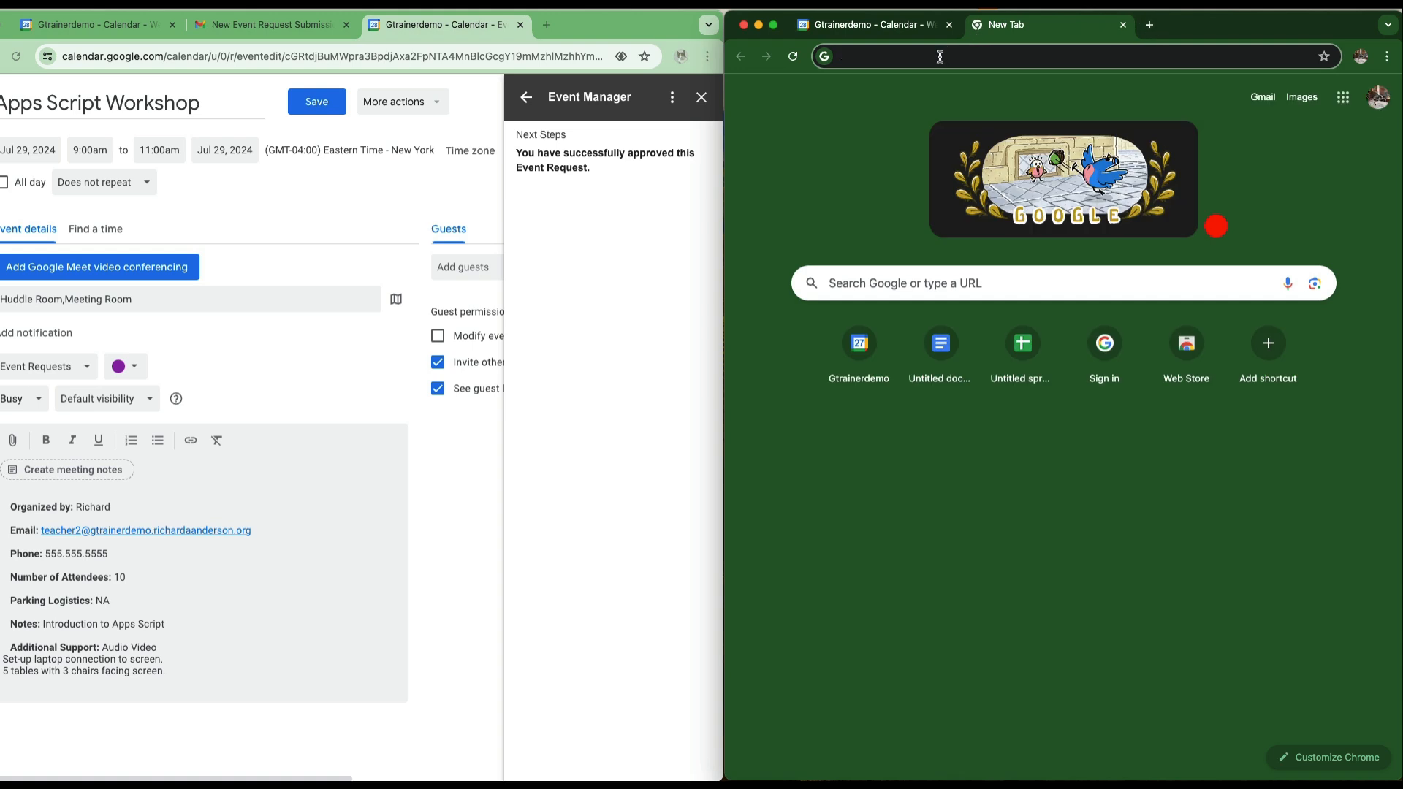
left_click(940, 56)
type("gmail.com")
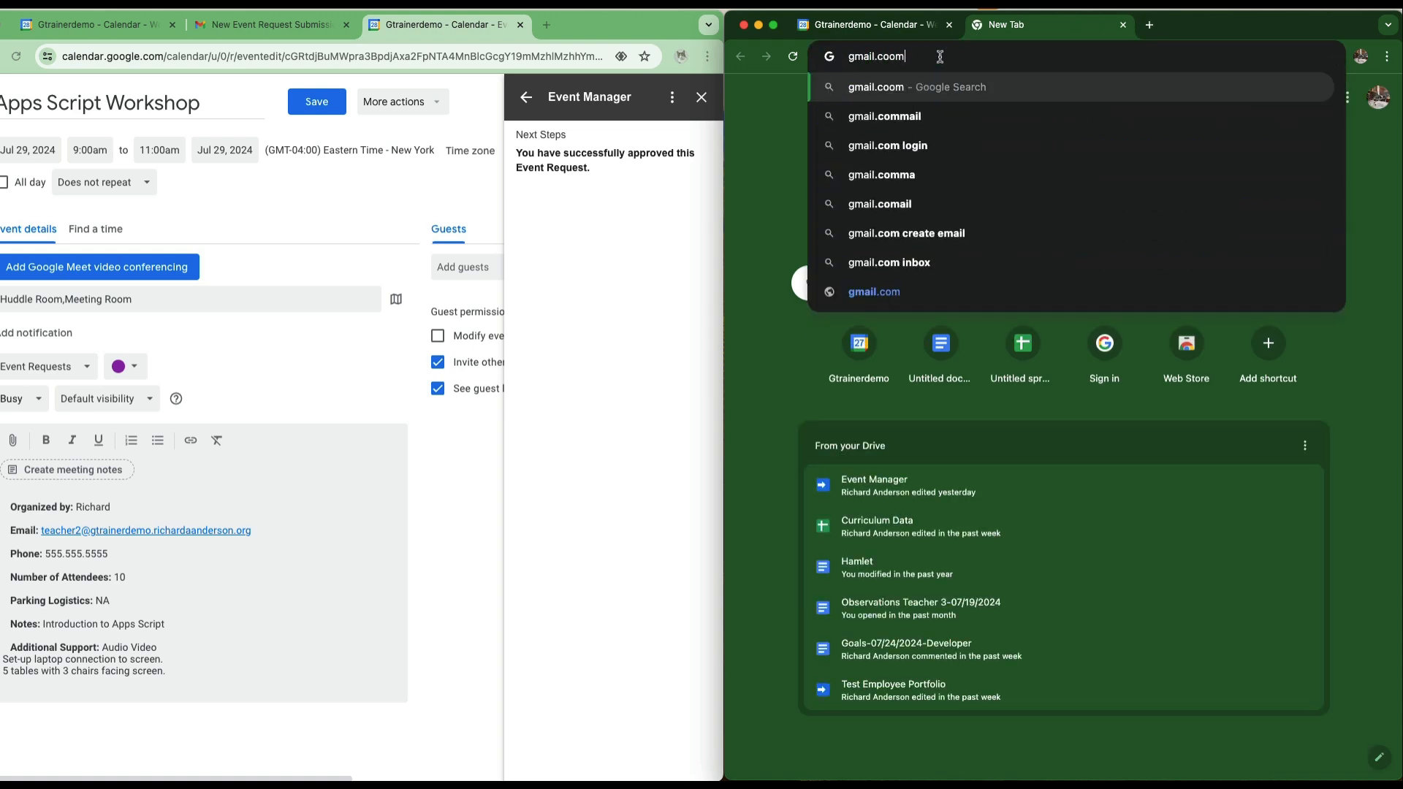
key("BackSpace")
key("BackSpace")
type("m")
key("Return")
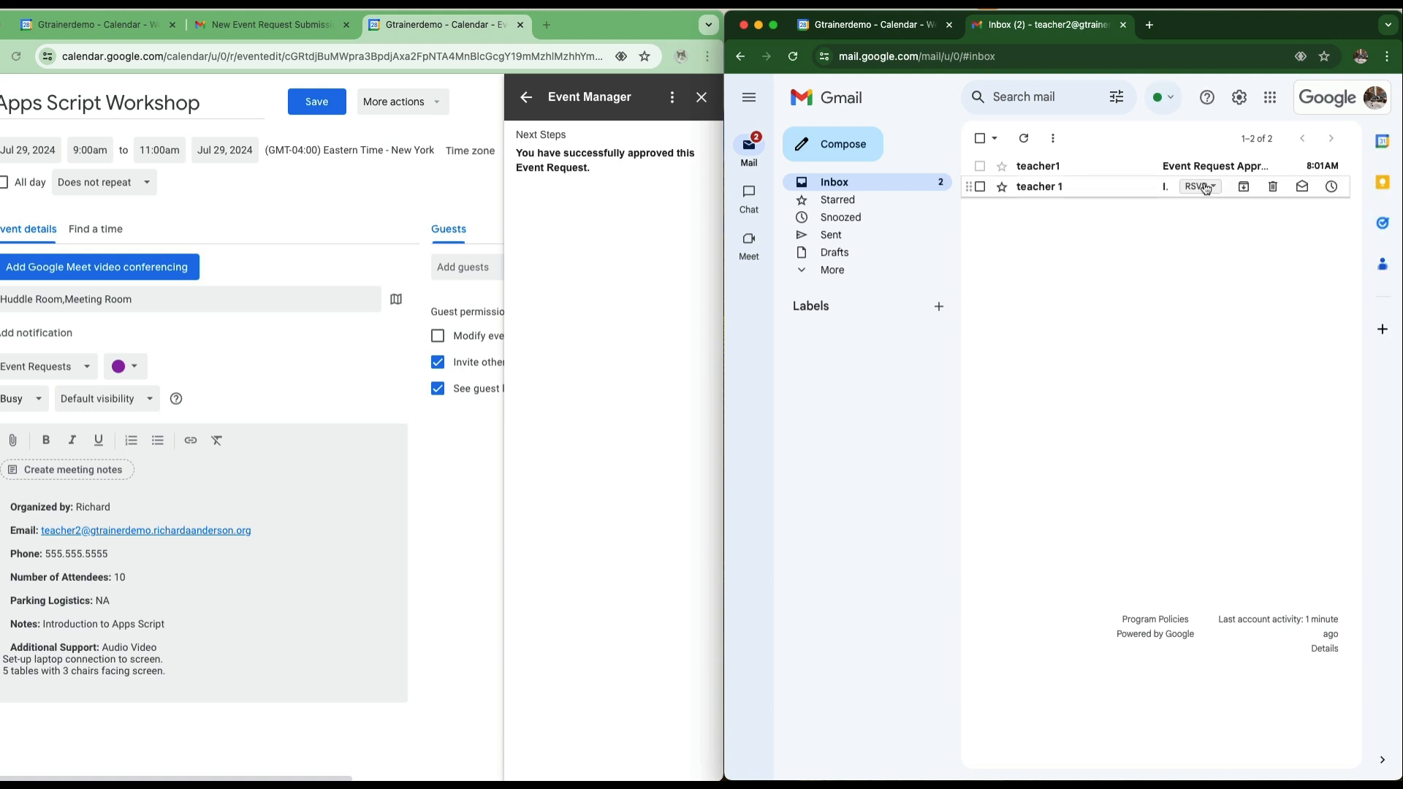
Step: Read the Event Request Approved email and check the Apps Script Workshop event on teacher 2's calendar
left_click(1189, 170)
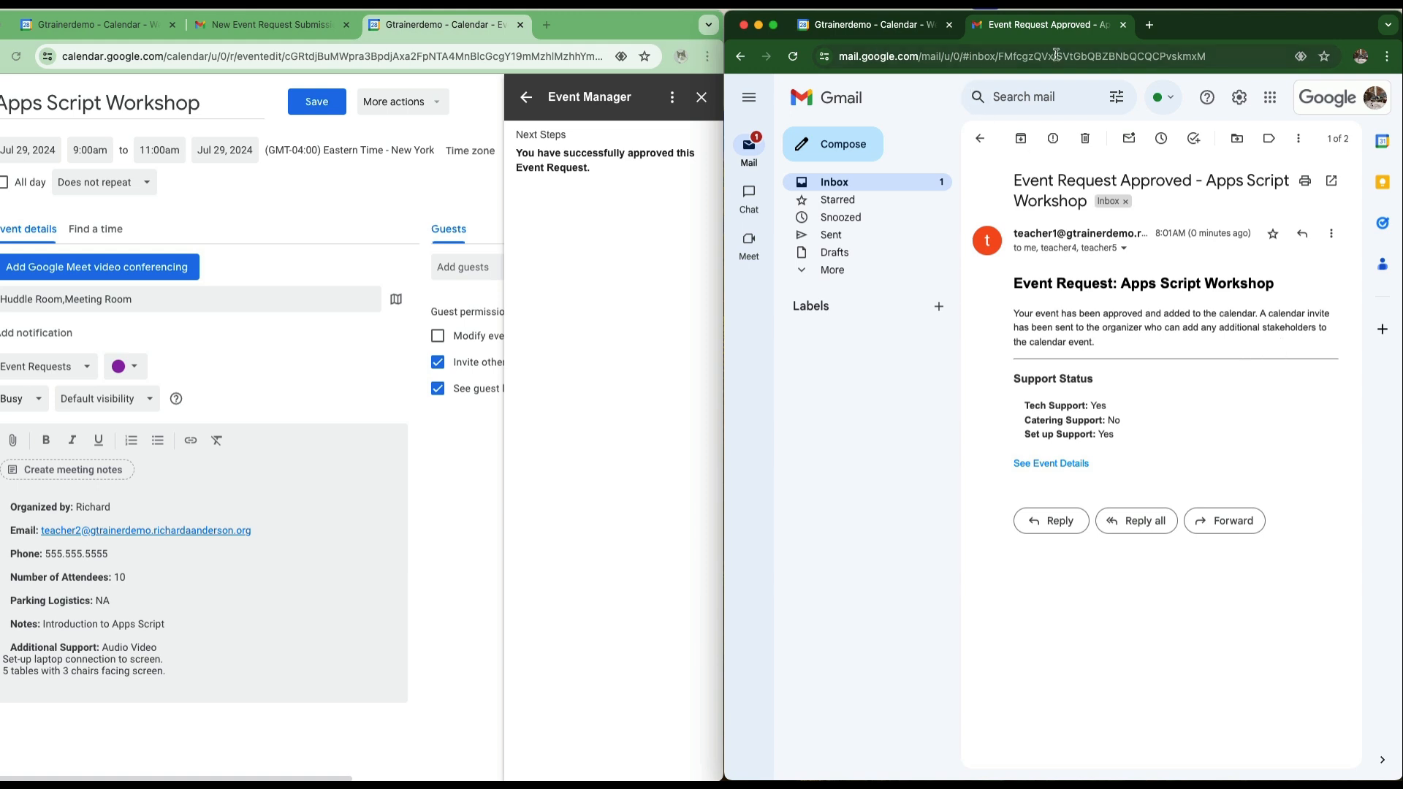
left_click(918, 31)
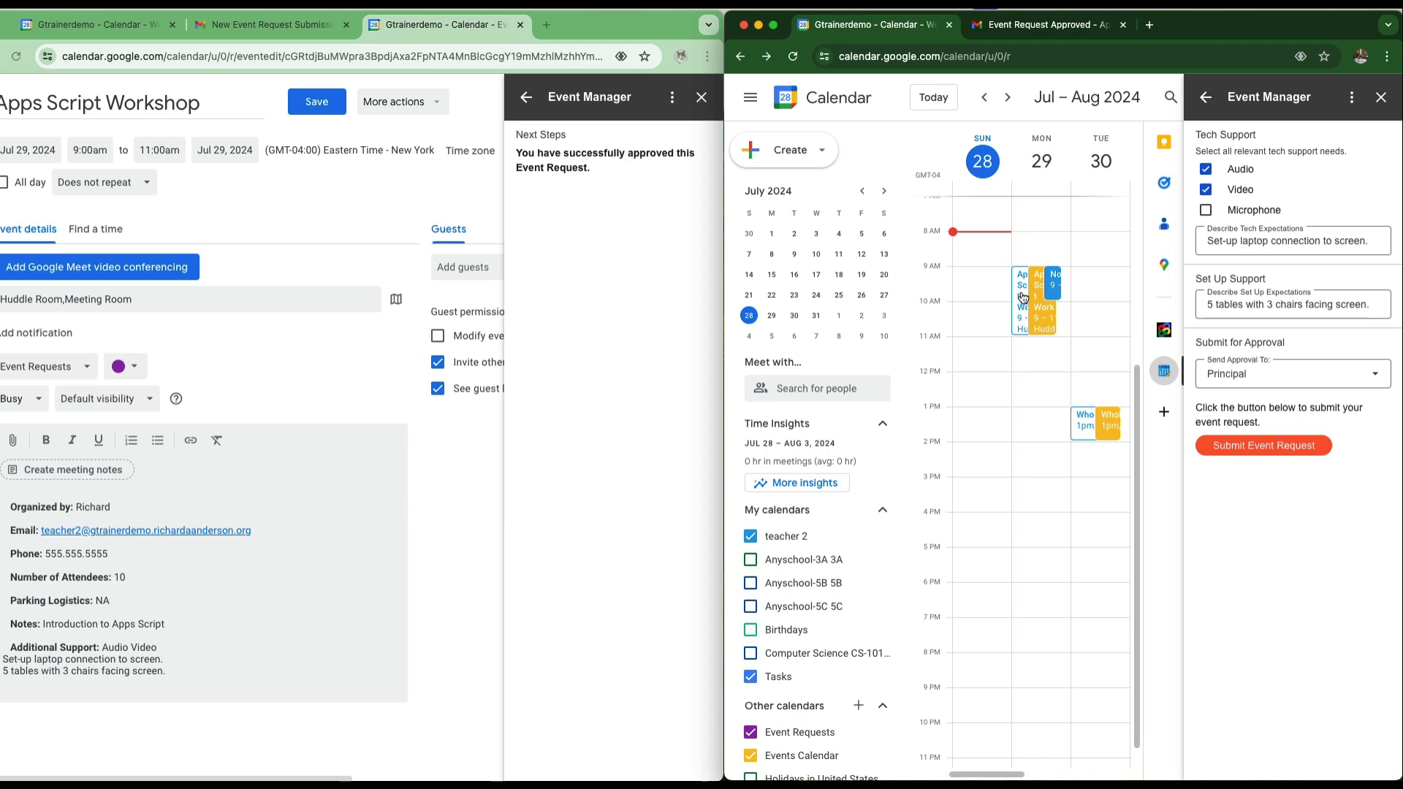
left_click(1046, 28)
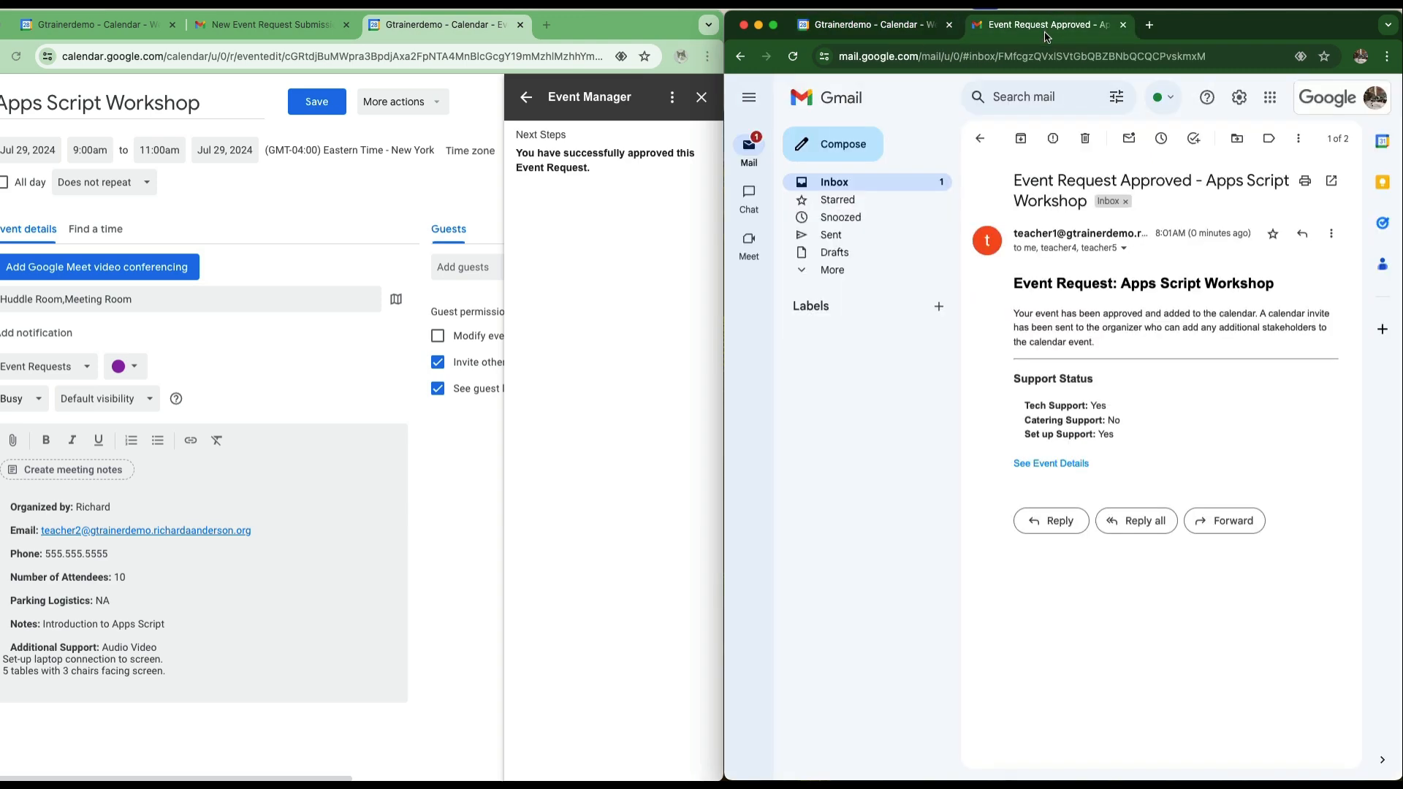
Step: Open the Apps Script Workshop invitation from the inbox and accept it with Yes
left_click(981, 139)
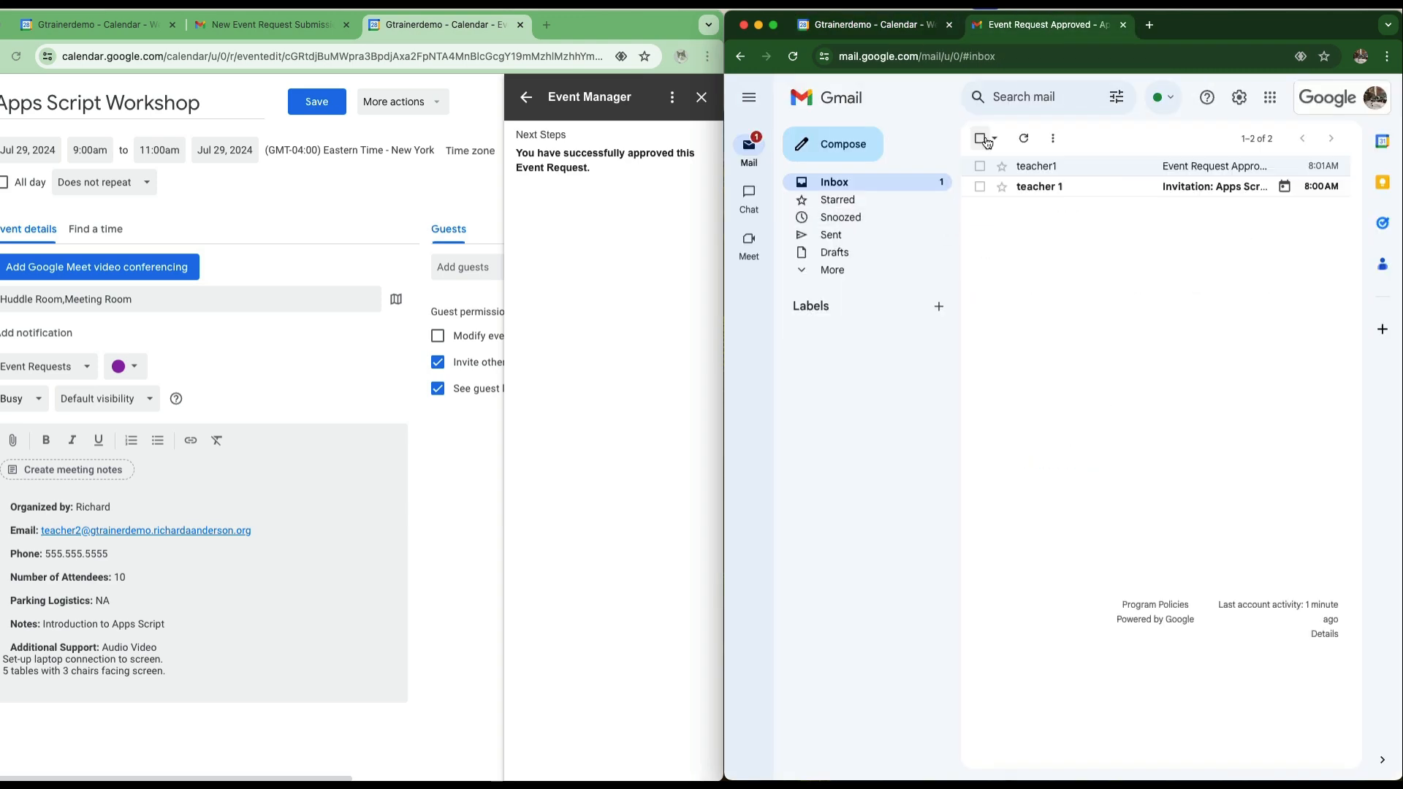
left_click(1061, 190)
left_click(1129, 439)
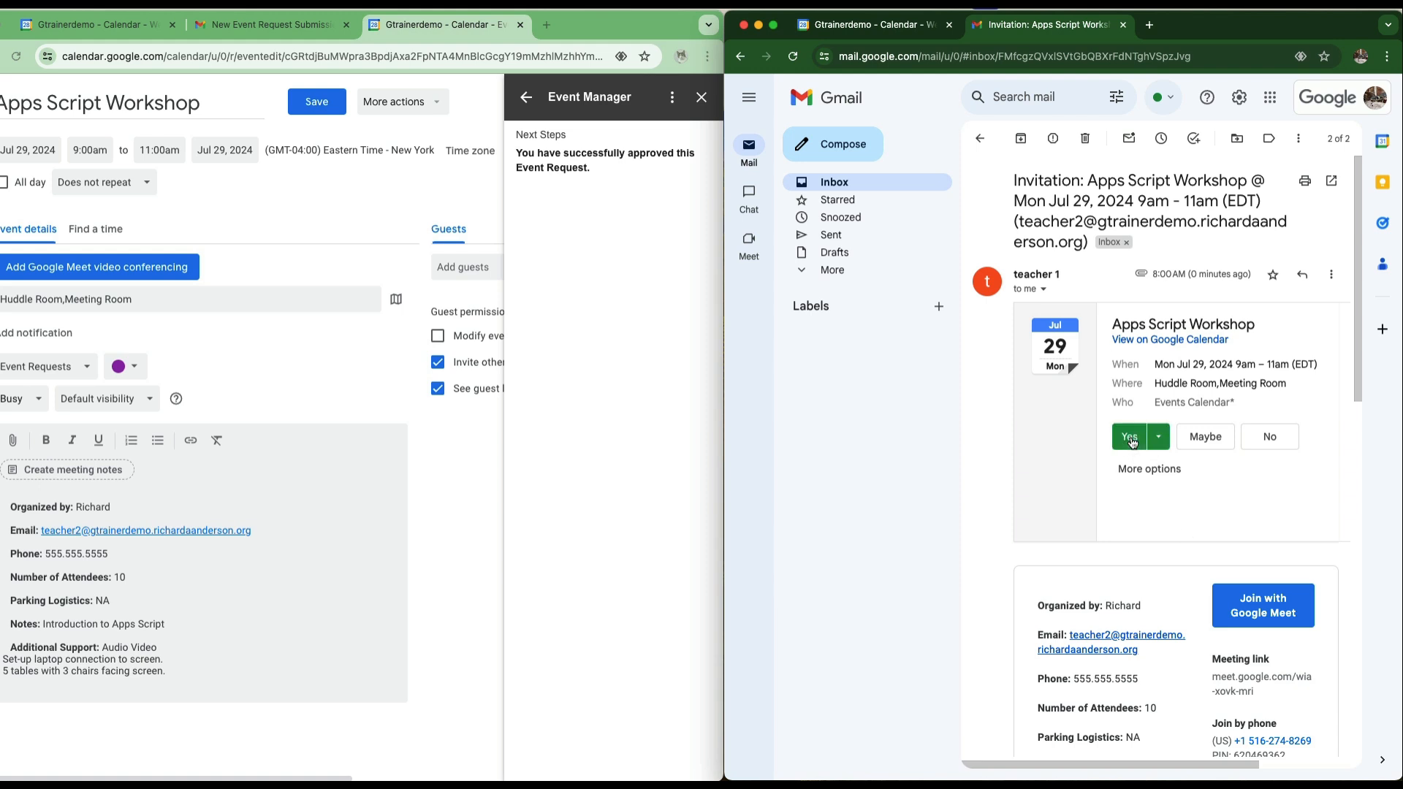
Step: Open the accepted Apps Script Workshop event for editing from teacher 2's calendar and close the Event Manager panel
left_click(905, 37)
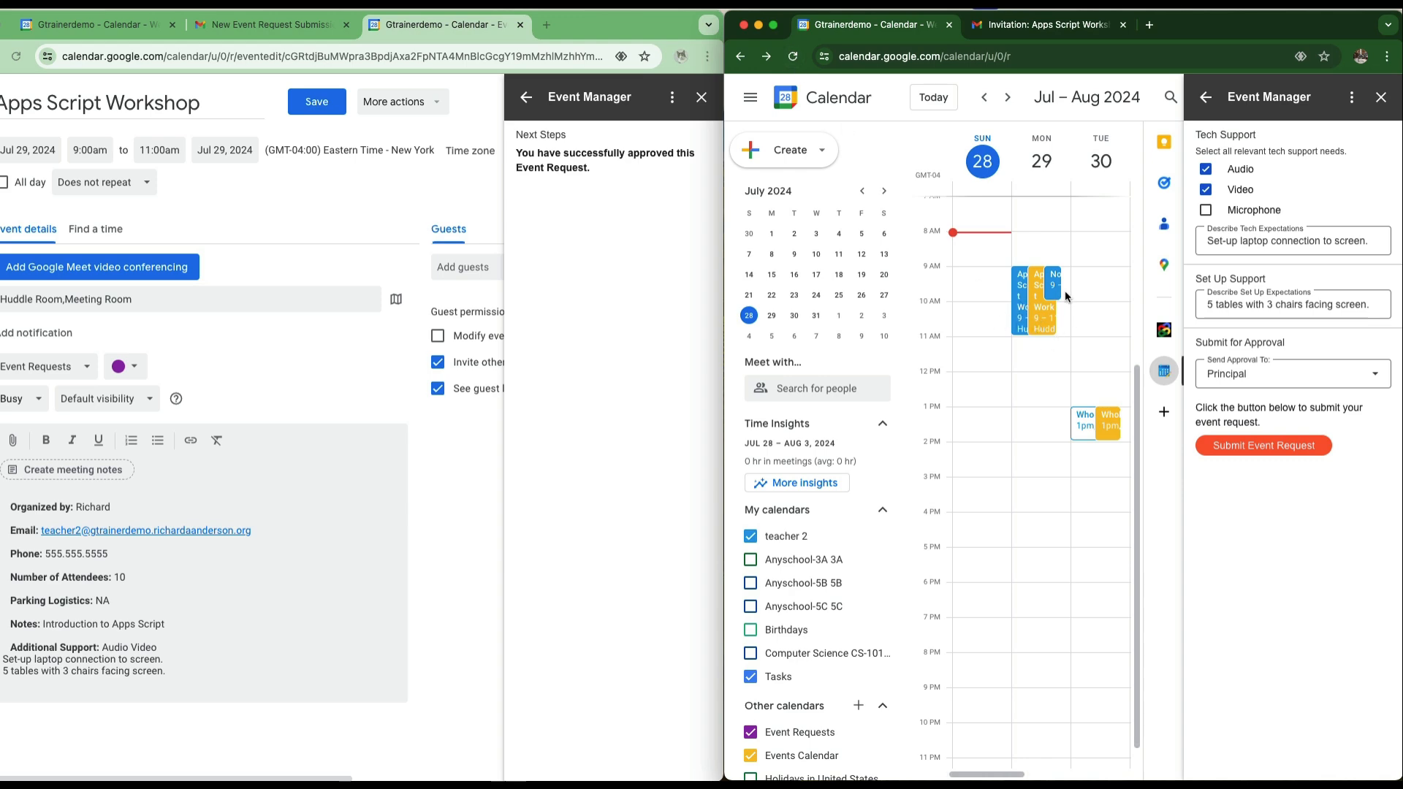
left_click(1015, 308)
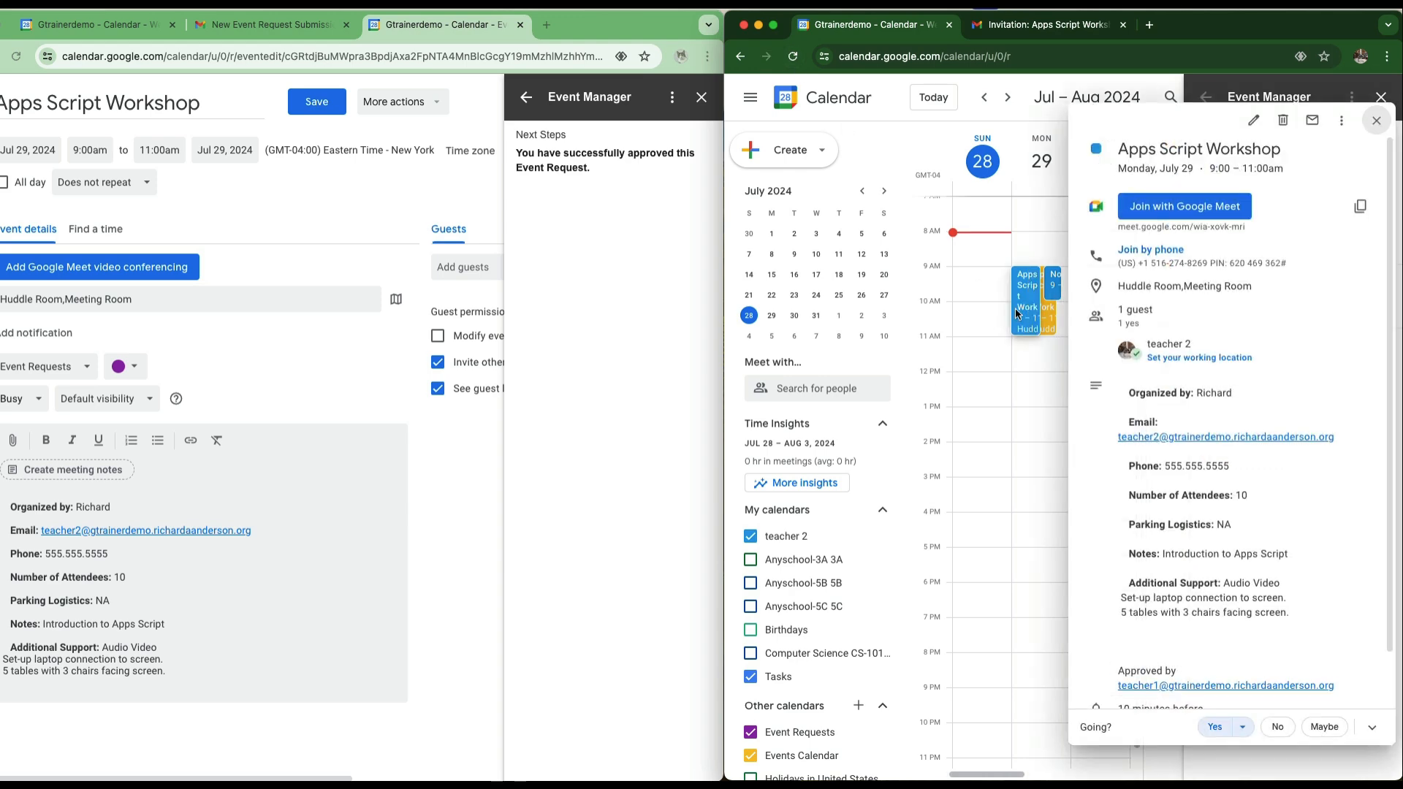
left_click(1252, 121)
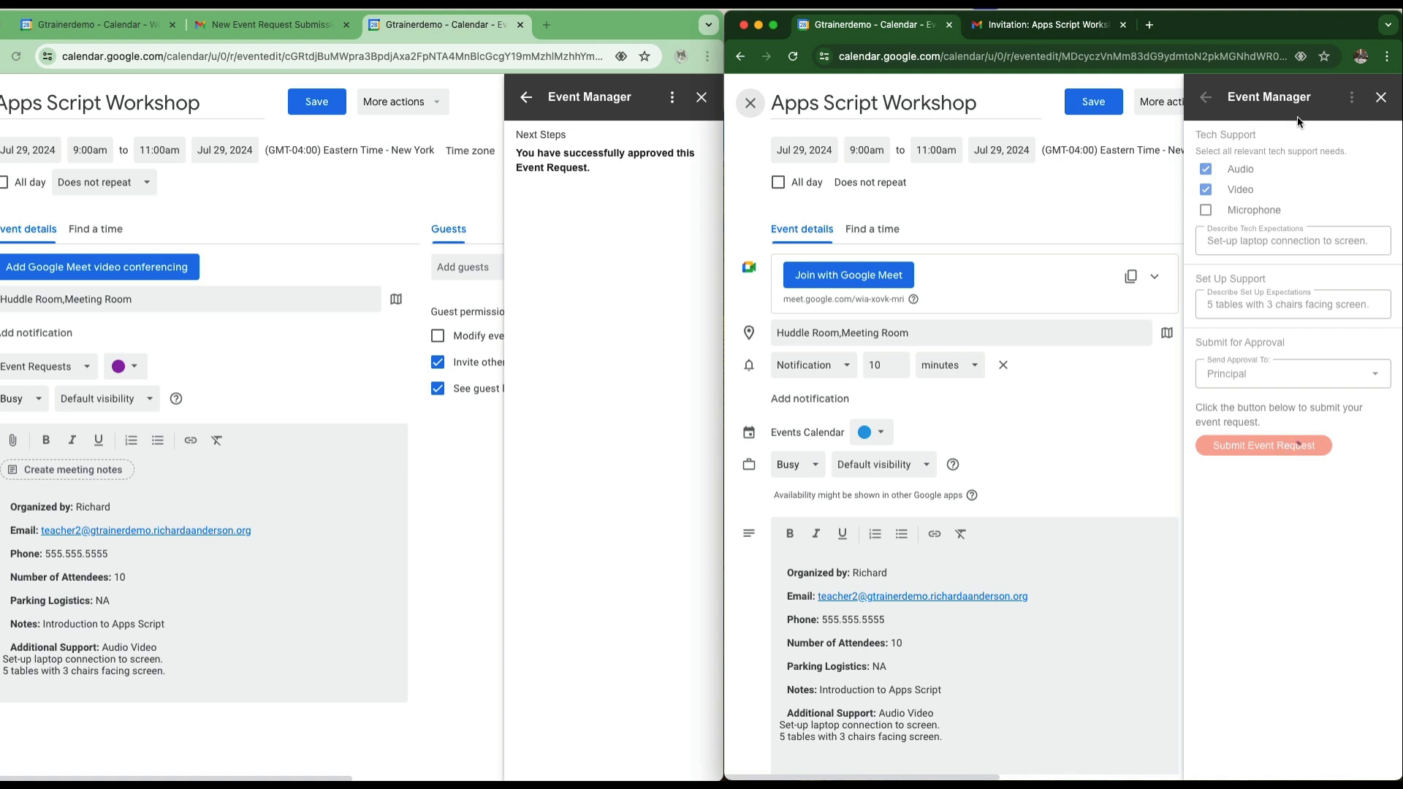
left_click(1379, 98)
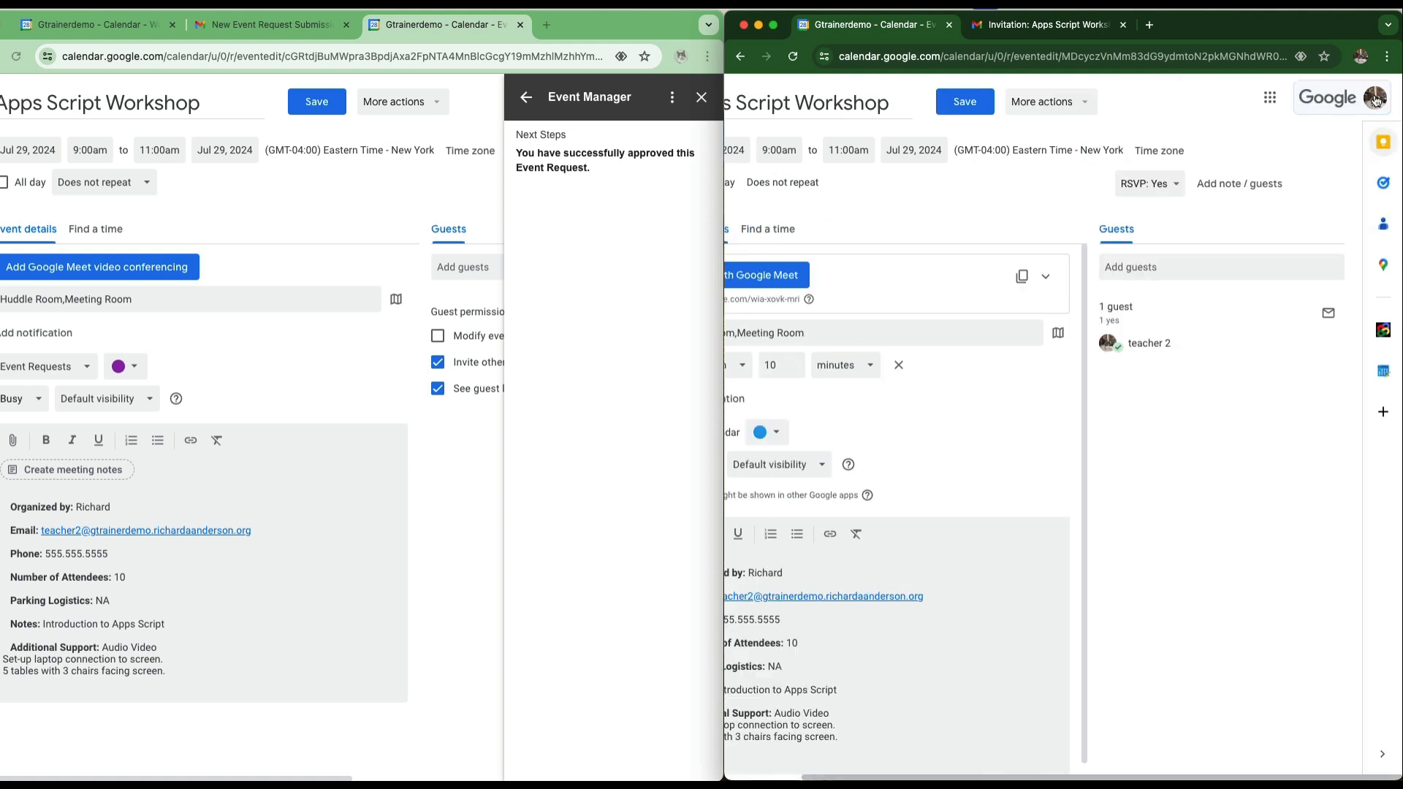
Step: Try to add teacher4 as a guest of the Apps Script Workshop event and clear the guest entry
left_click(1145, 274)
type("teacher")
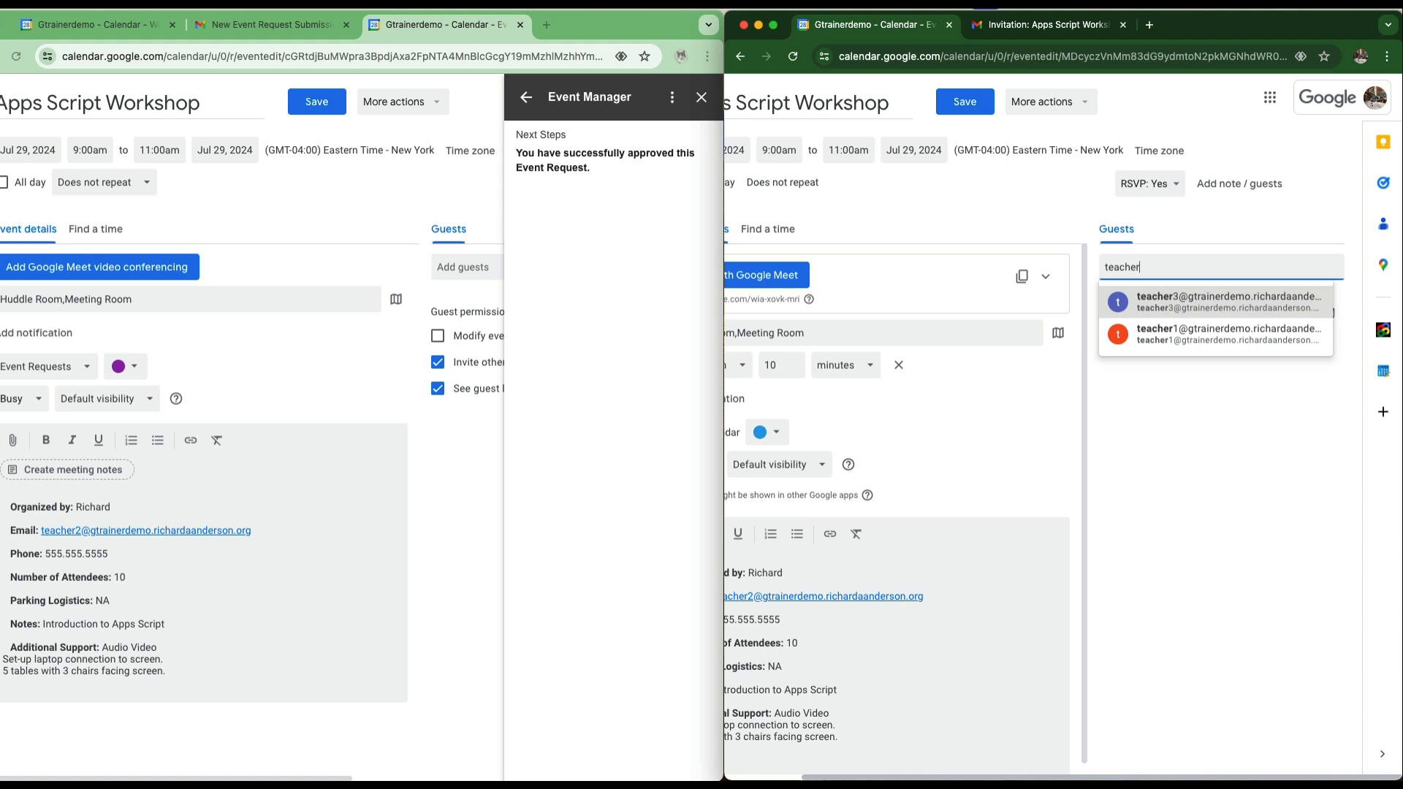
type("4")
key("BackSpace")
key("BackSpace")
key("BackSpace")
key("BackSpace")
key("BackSpace")
key("BackSpace")
key("BackSpace")
key("BackSpace")
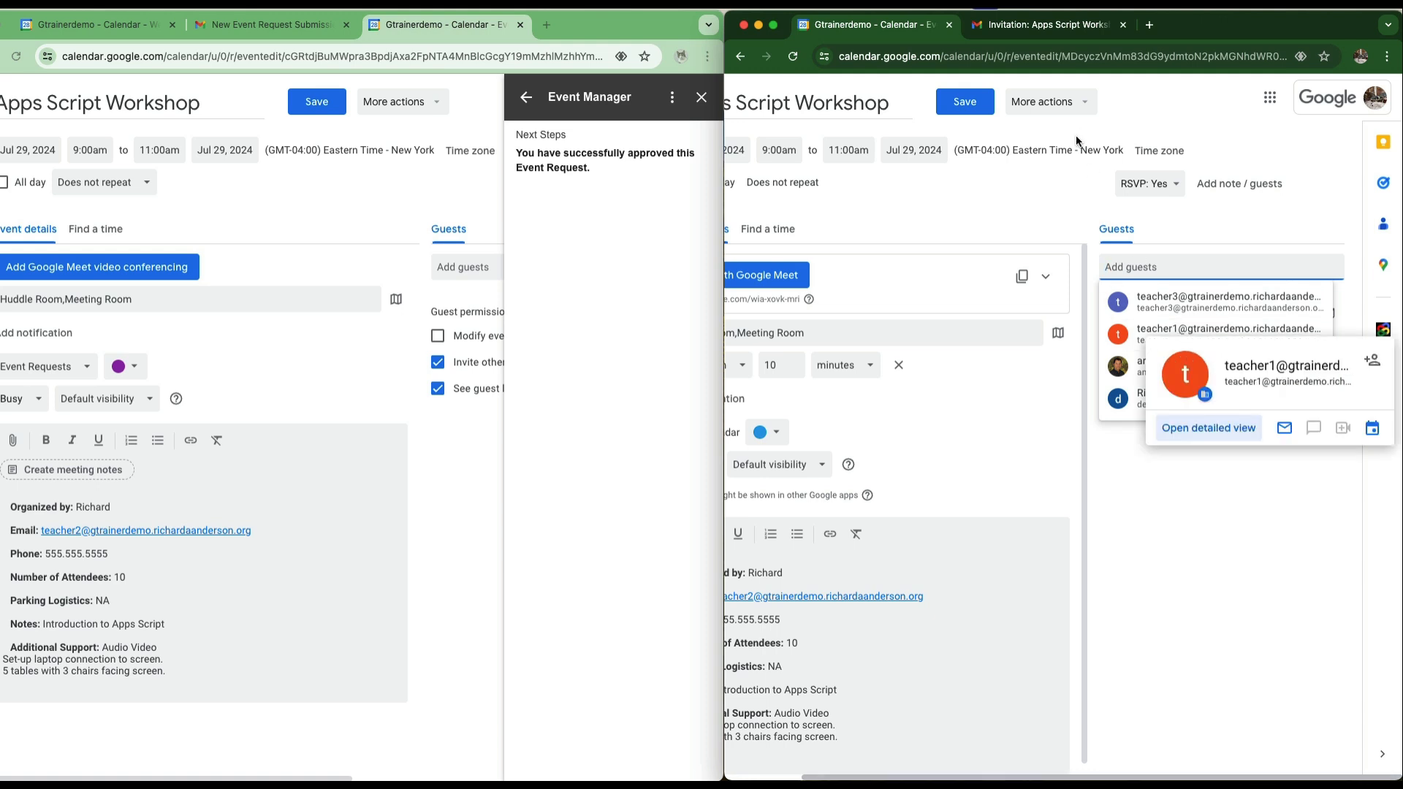
Step: Return to teacher 2's Gmail, reopen the Event Request Approved email and examine its recipient details
left_click(1054, 27)
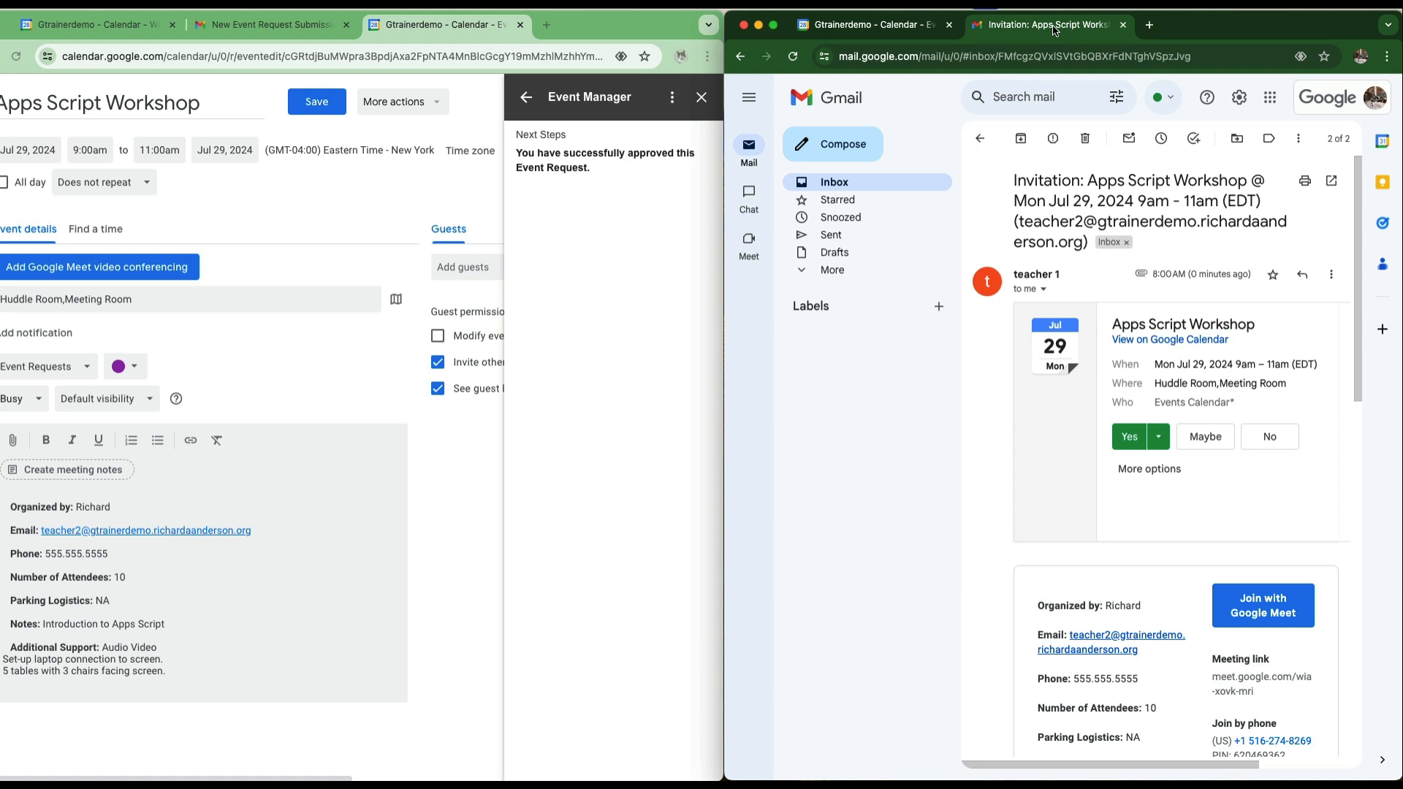
left_click(980, 138)
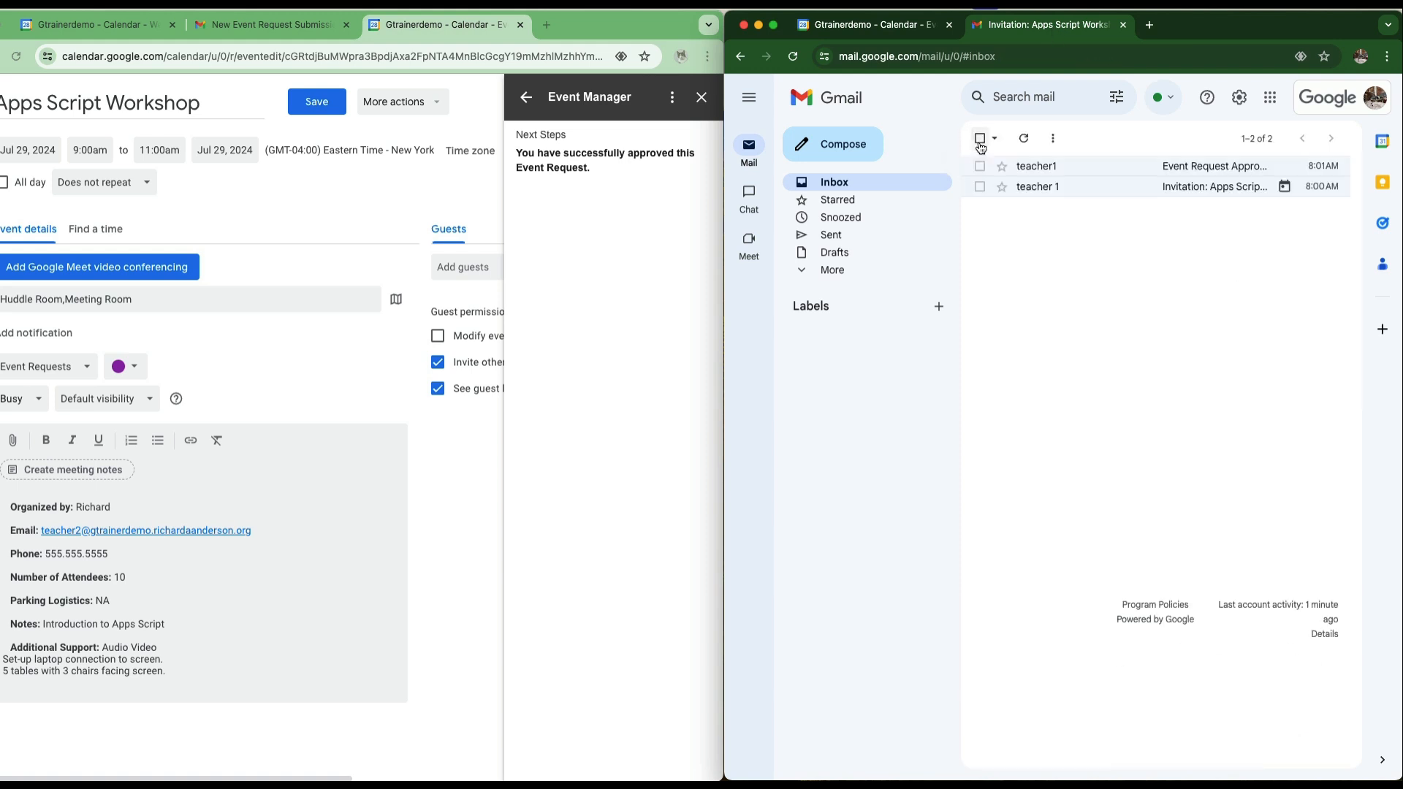
left_click(1112, 171)
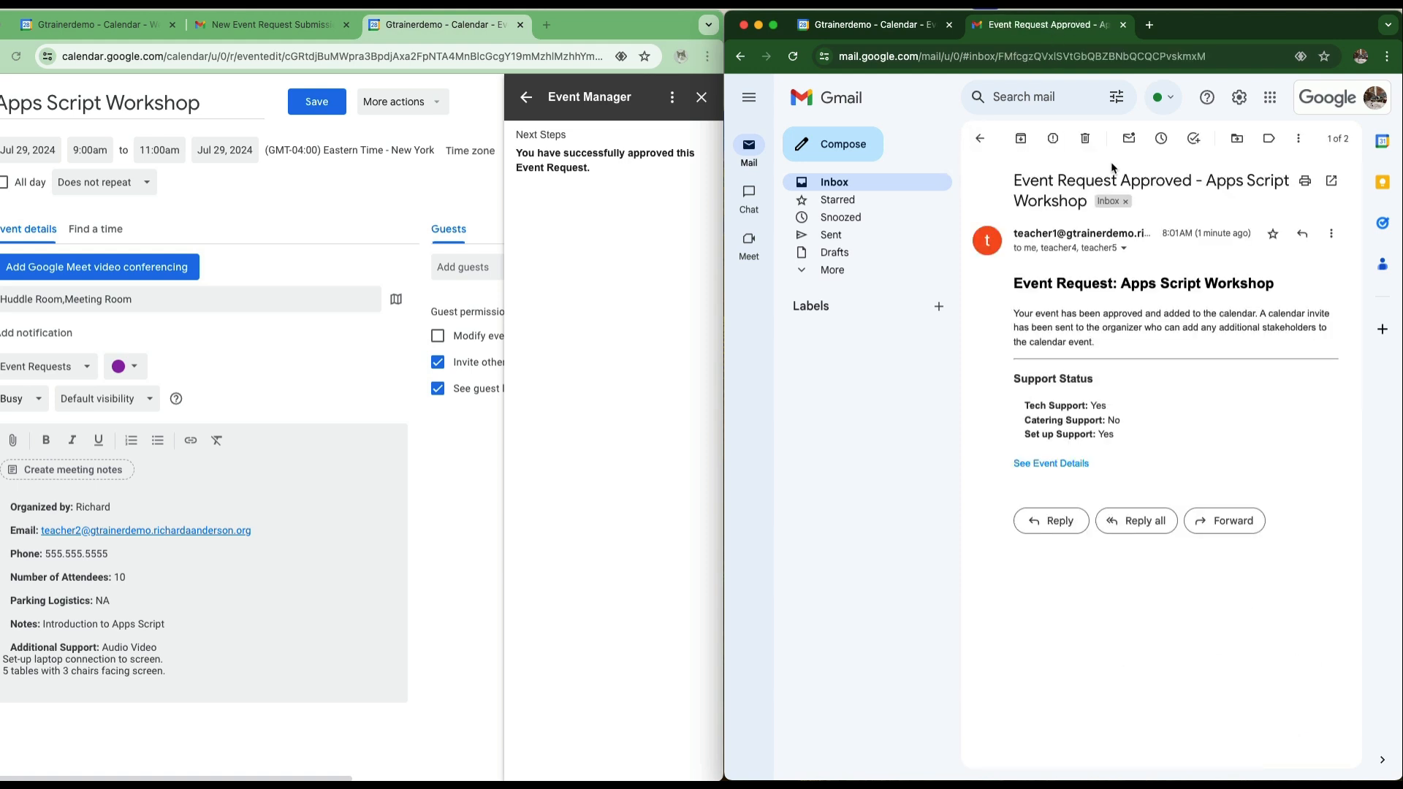
left_click(1125, 250)
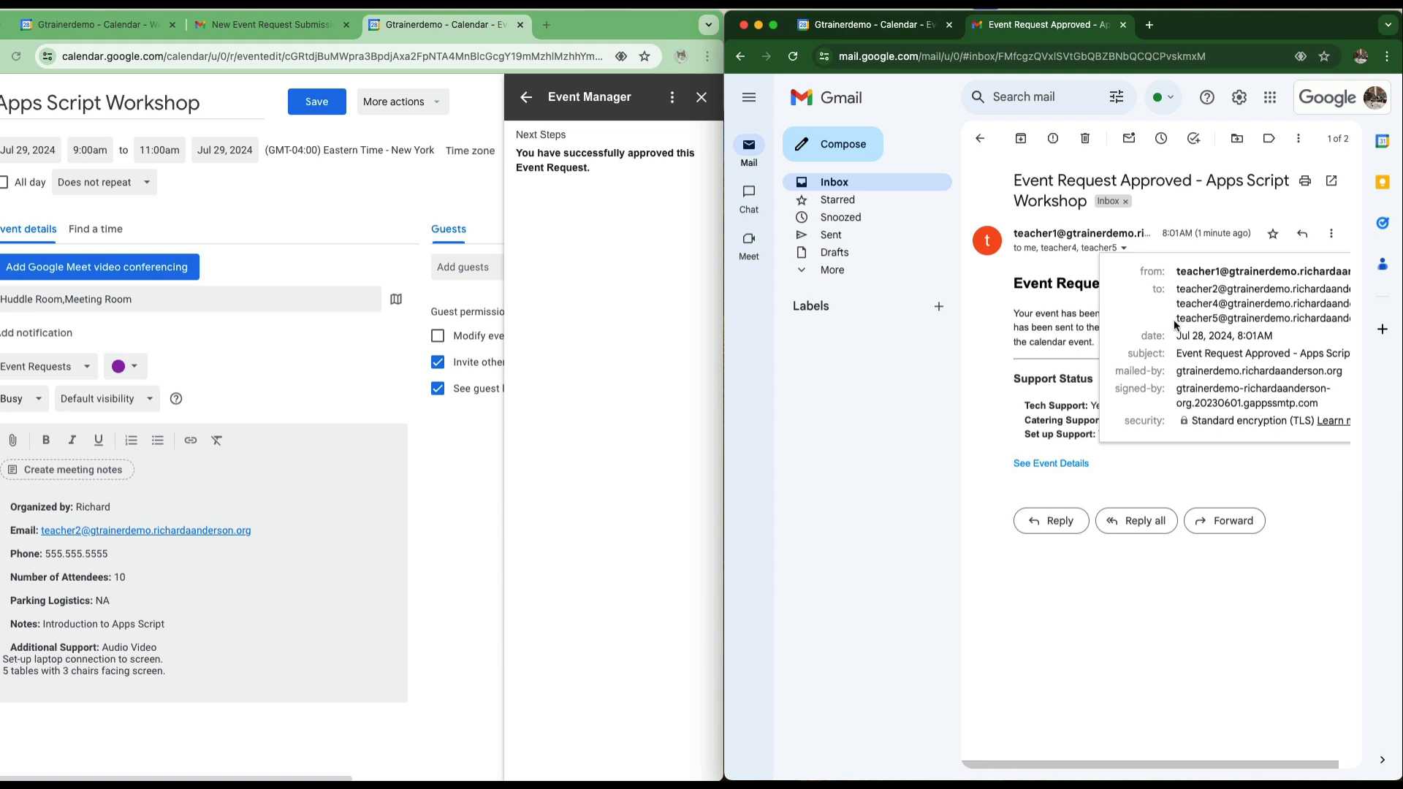
mouse_move(1182, 313)
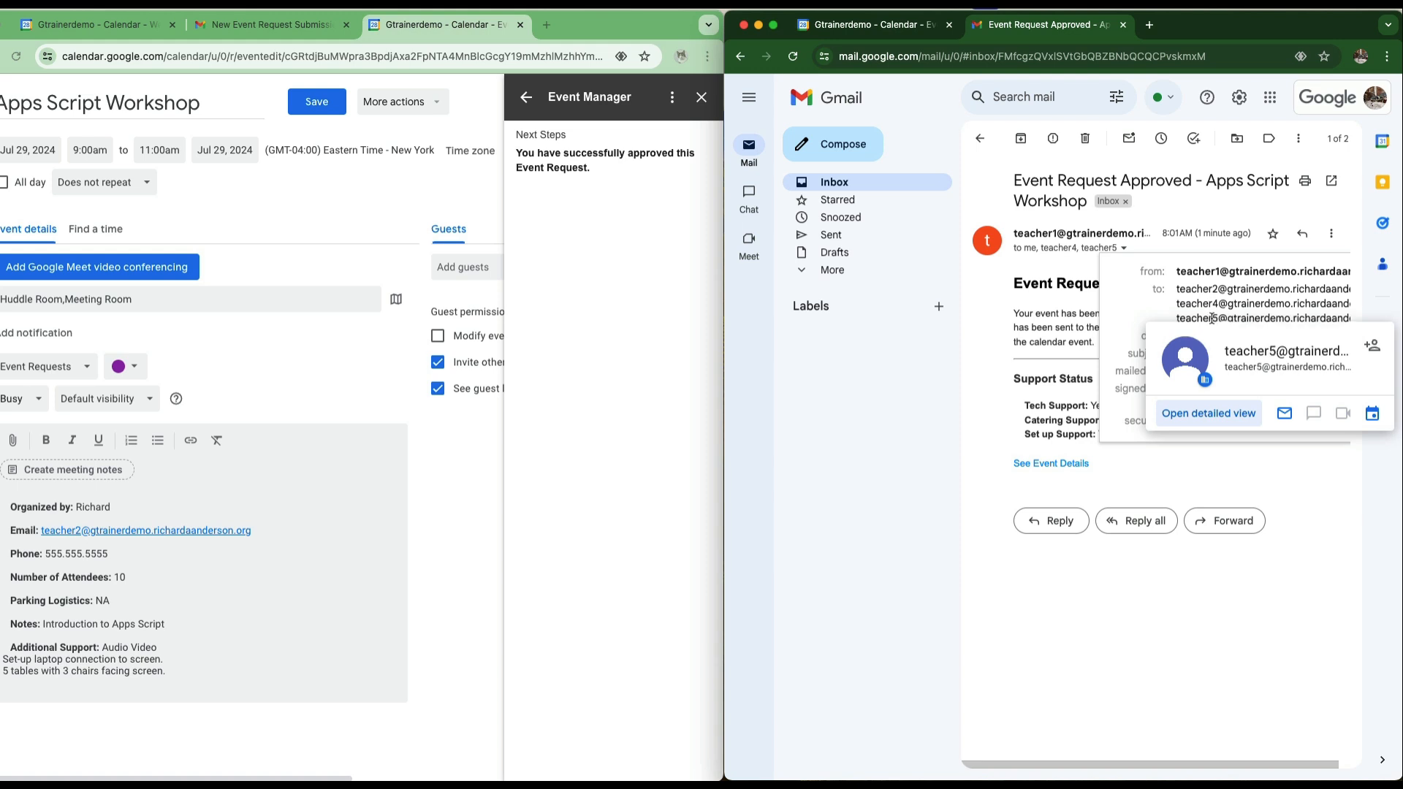
Step: Return both browser windows to their calendar week views with the blank Event Manager request form open in teacher 2's window
left_click(702, 105)
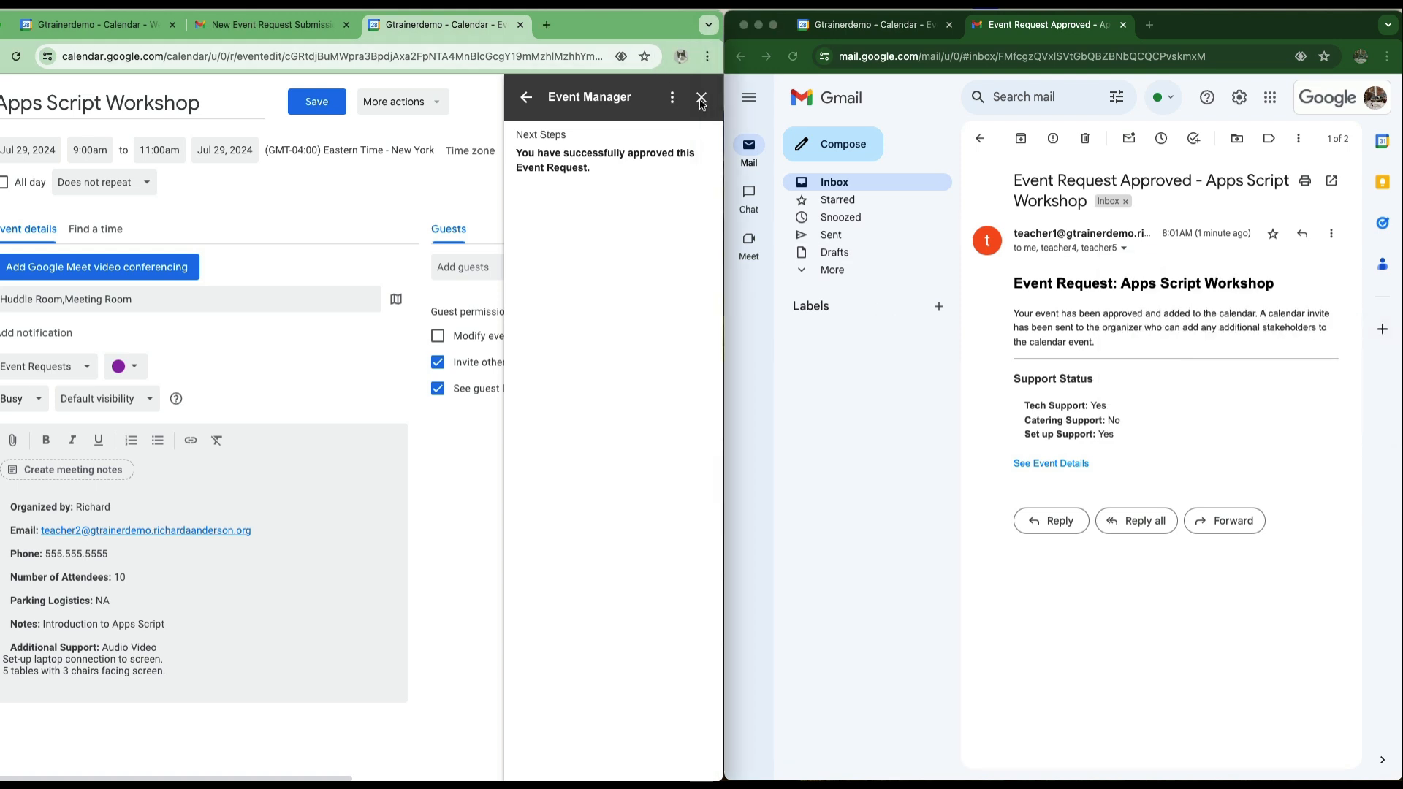
left_click(104, 31)
left_click(877, 25)
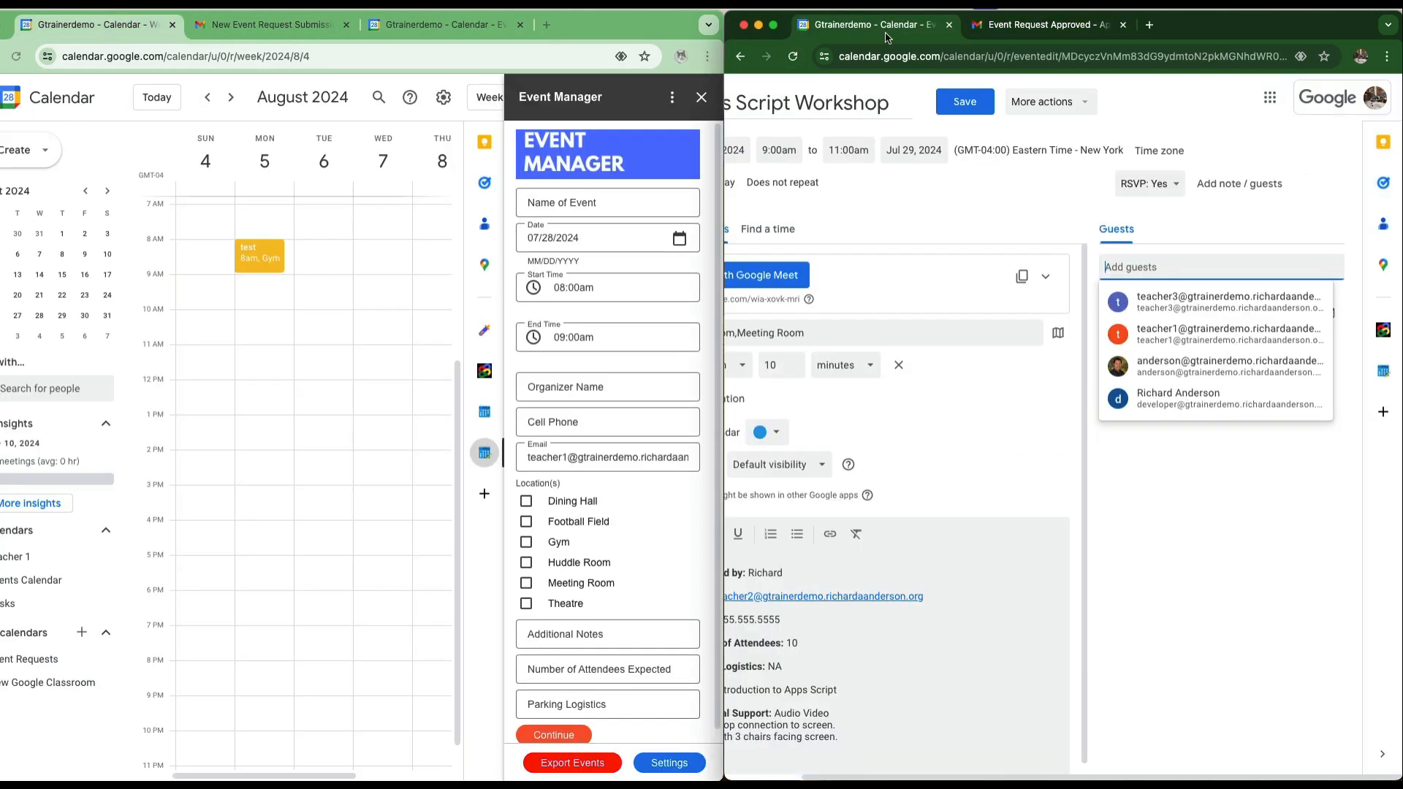
left_click(743, 57)
left_click(1295, 371)
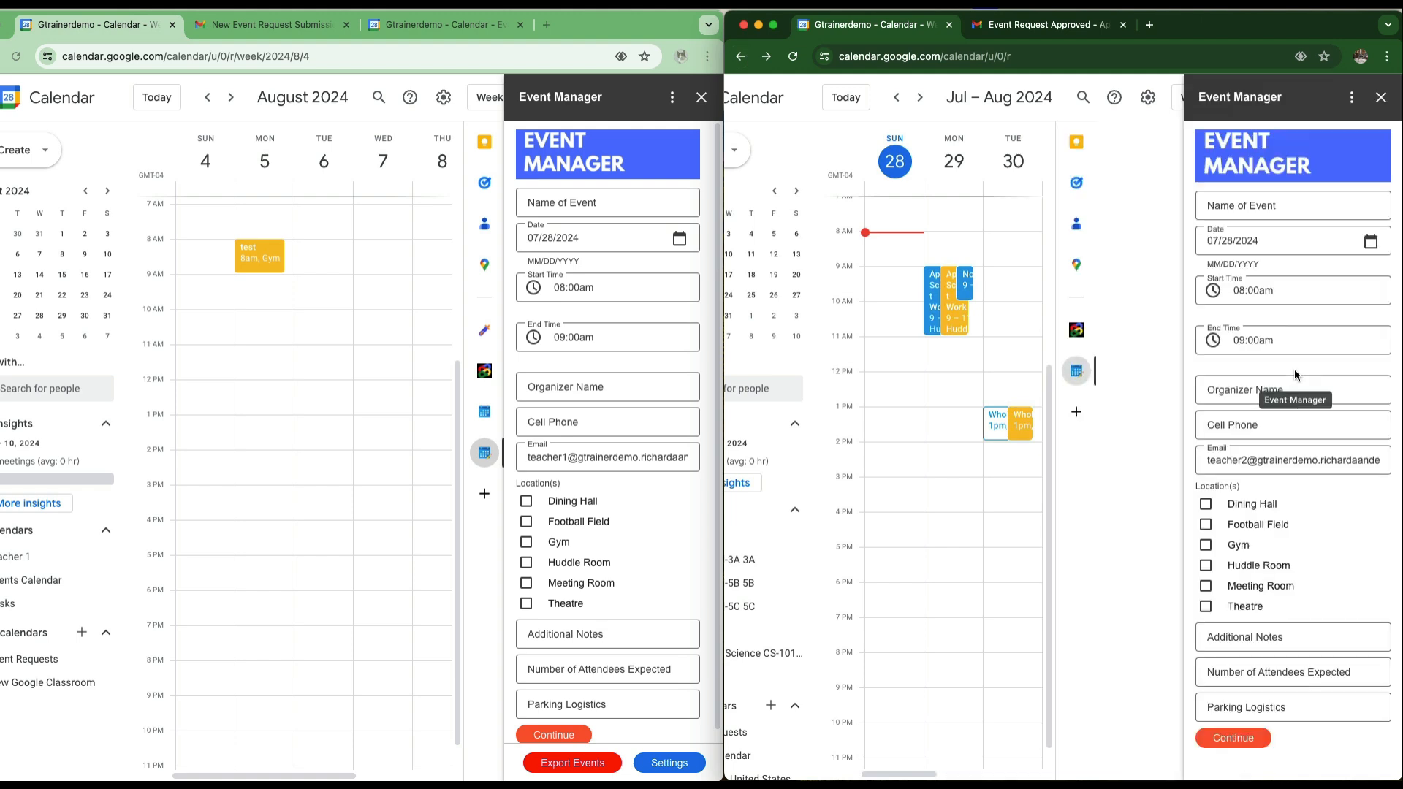
Step: Open the Event Manager settings spreadsheet from teacher 1's window and review its helpdesk, event calendar ID, school, locations, facilities and catering entries
left_click(675, 766)
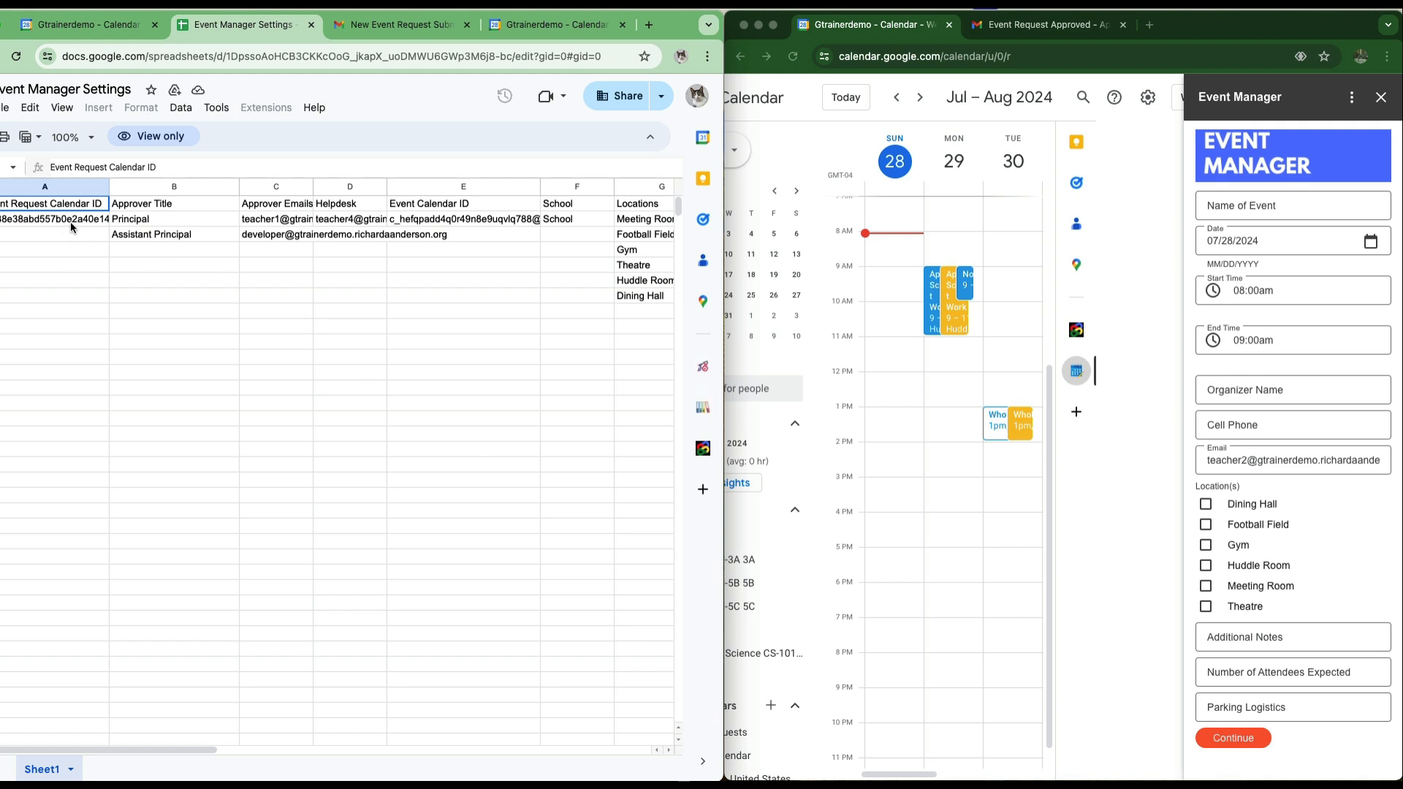
mouse_move(70, 221)
left_click(340, 225)
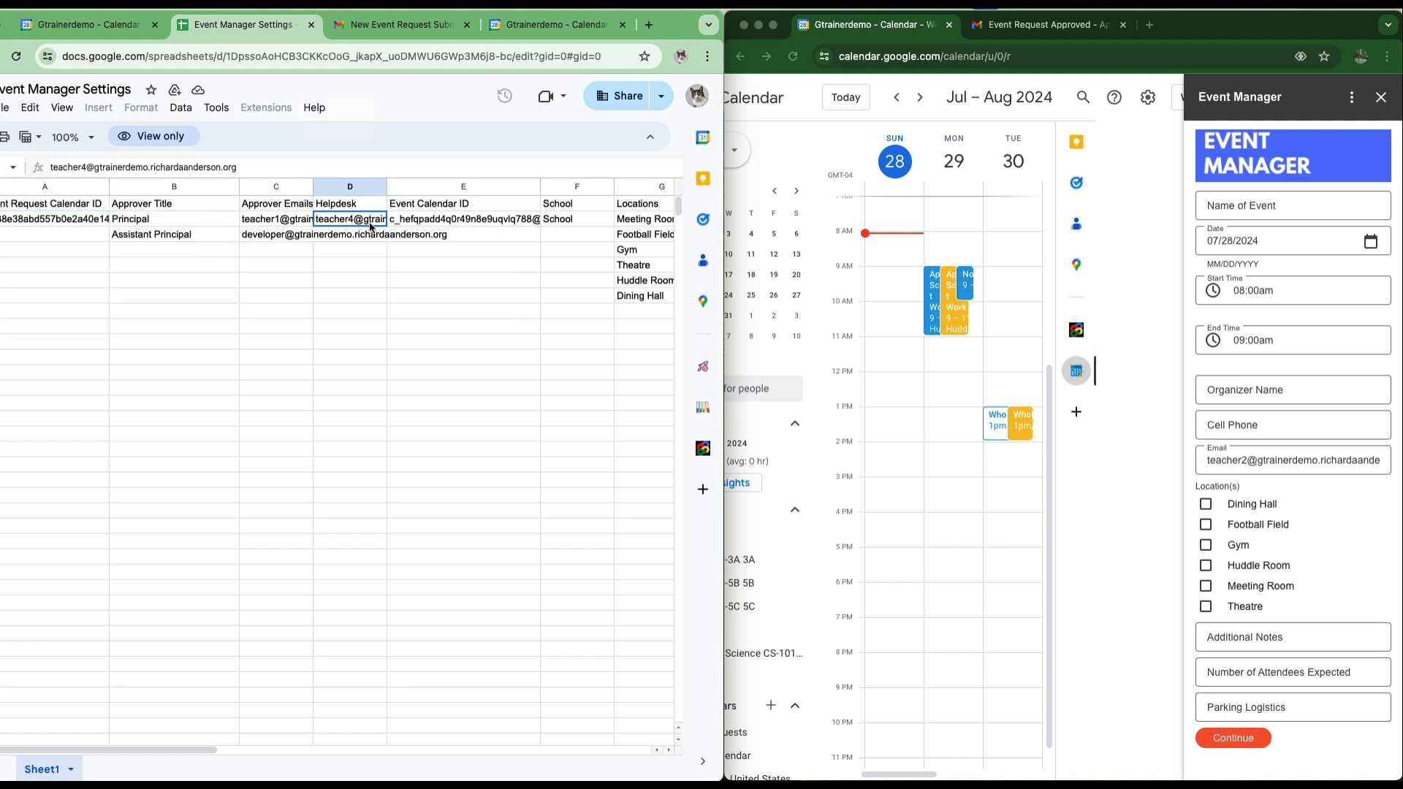
left_click(451, 222)
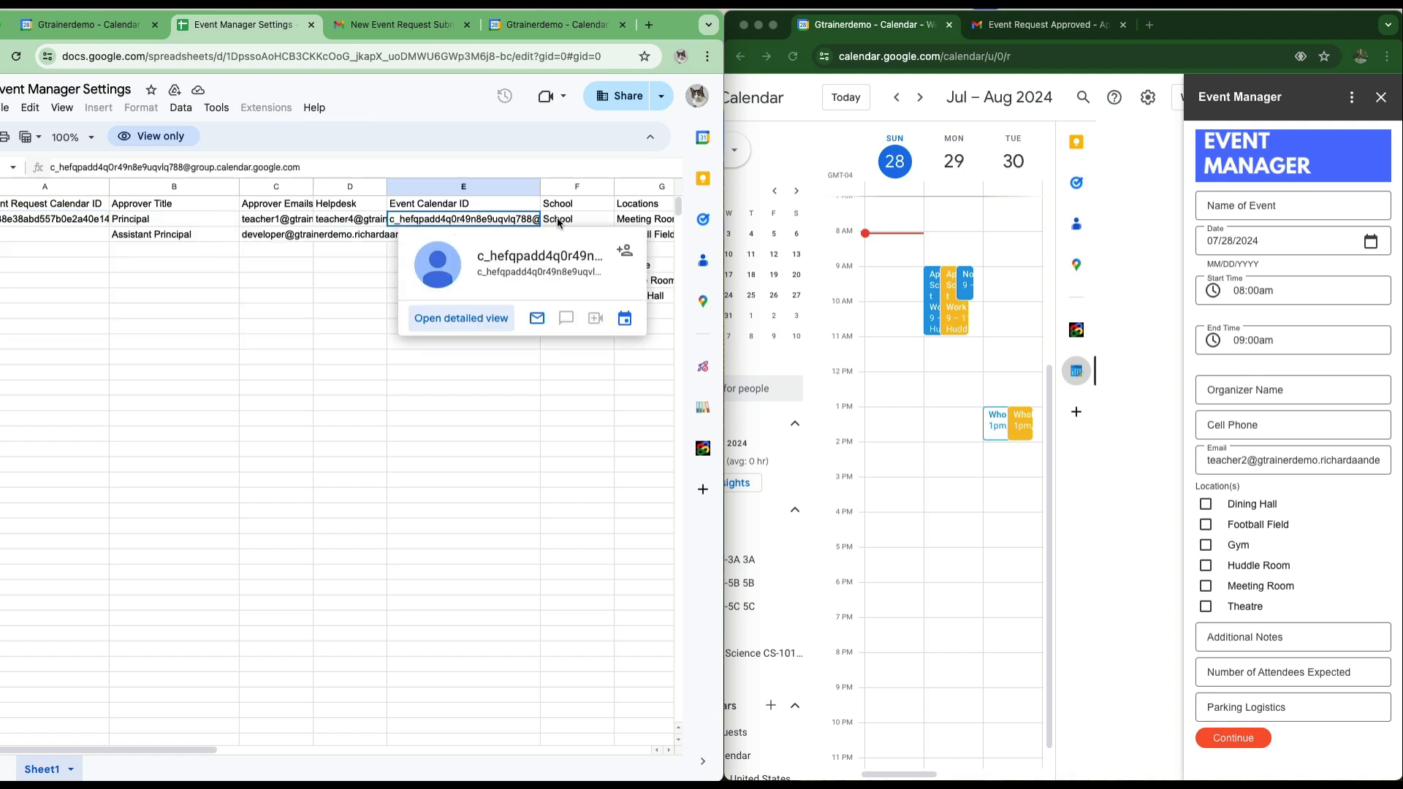
left_click(567, 219)
scroll(576, 317, "right", 2)
scroll(576, 318, "right", 3)
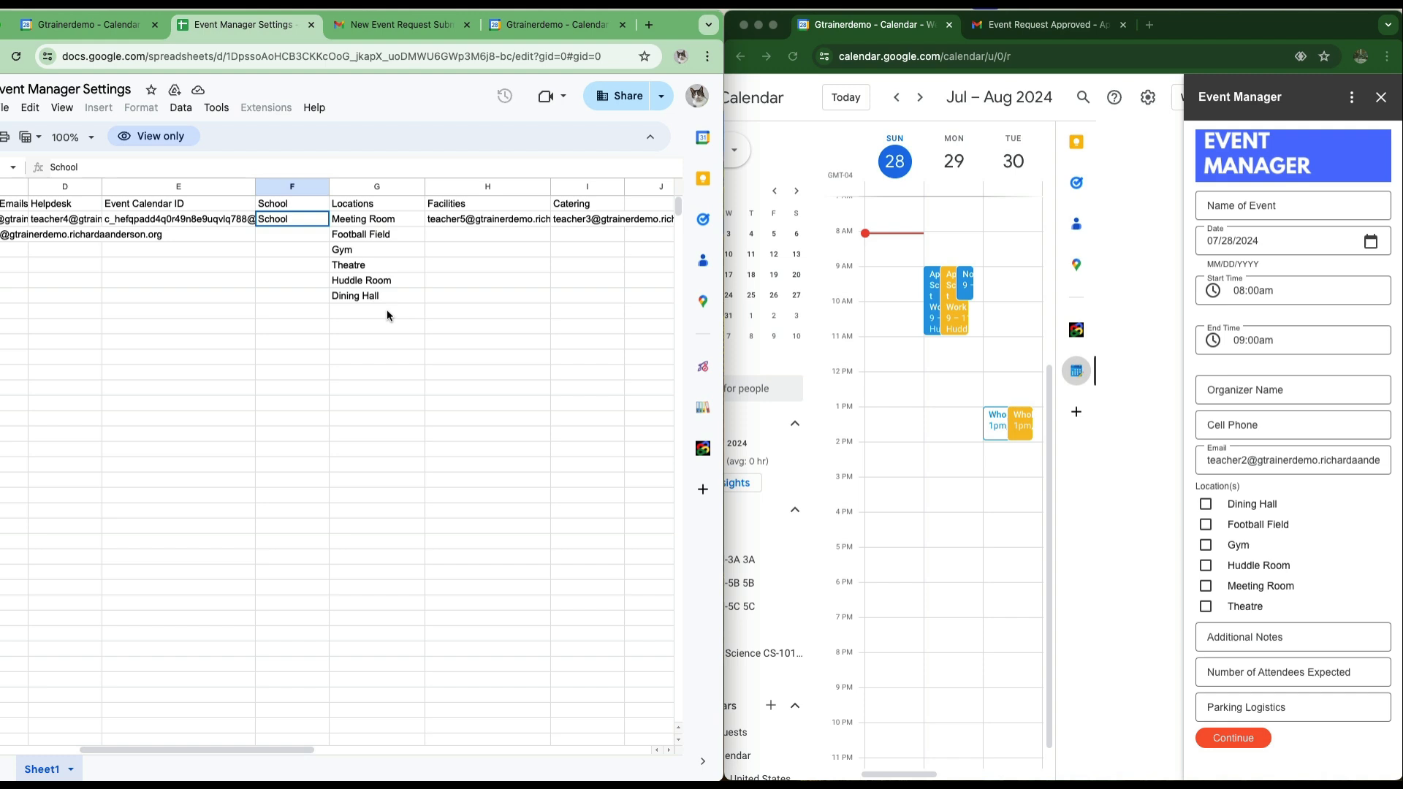
scroll(387, 309, "right", 1)
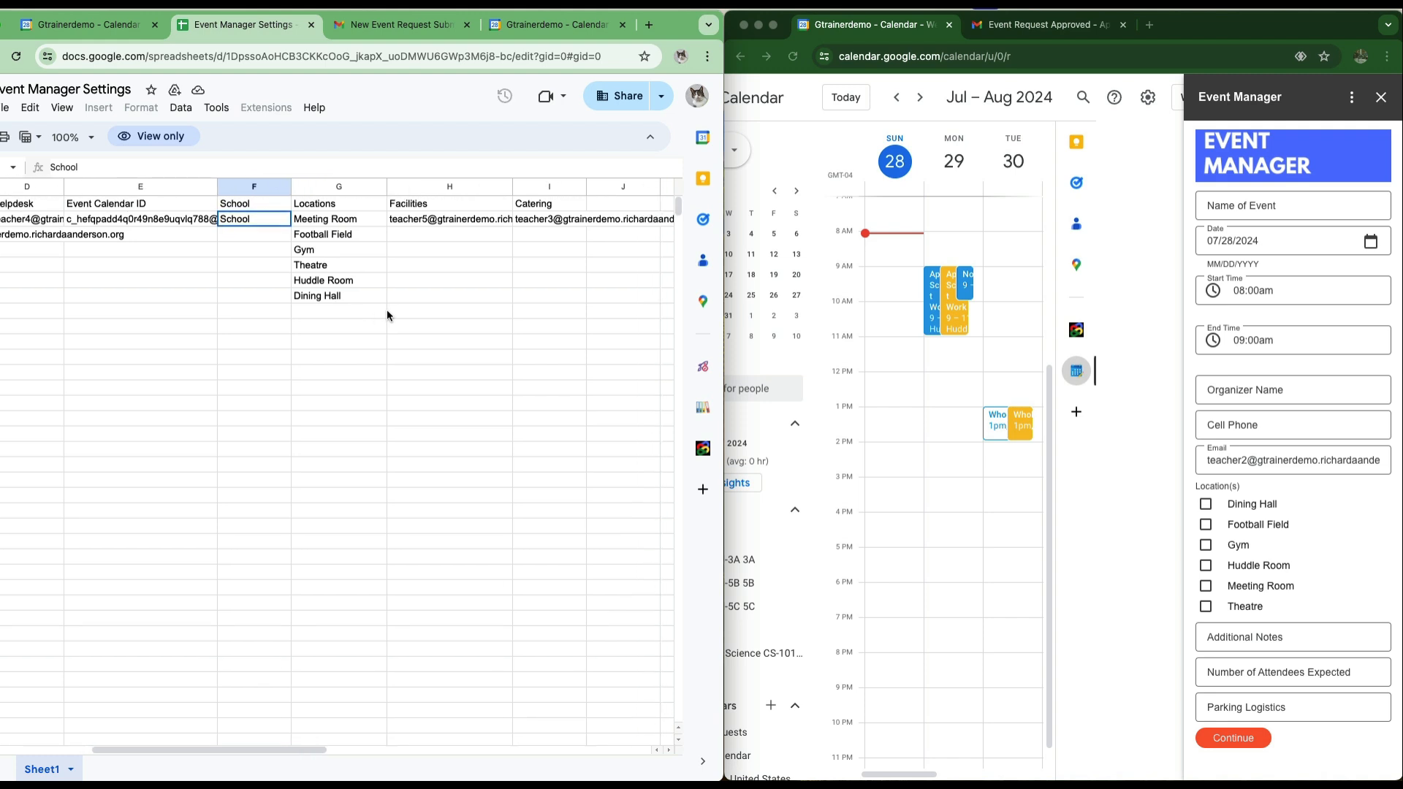
left_click(463, 220)
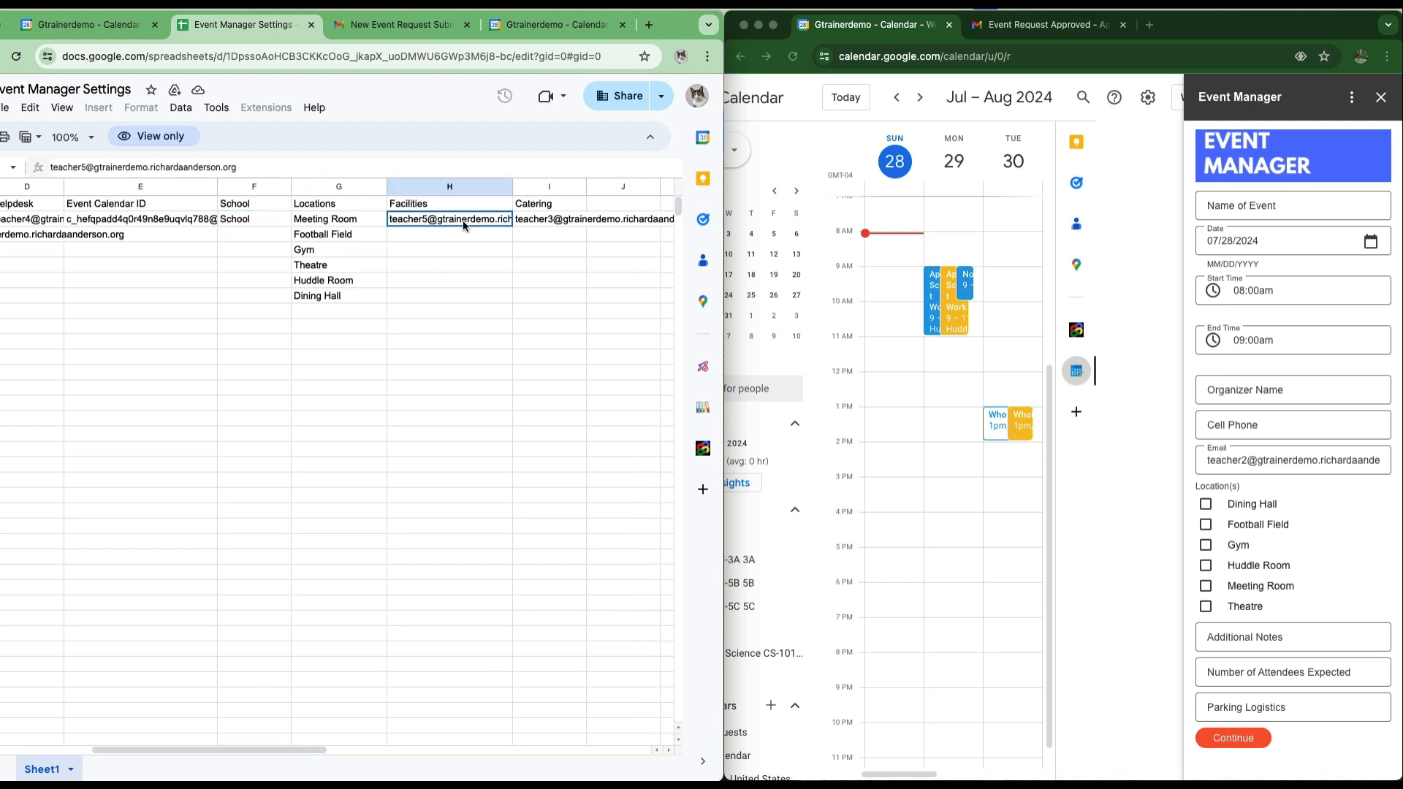
left_click(545, 220)
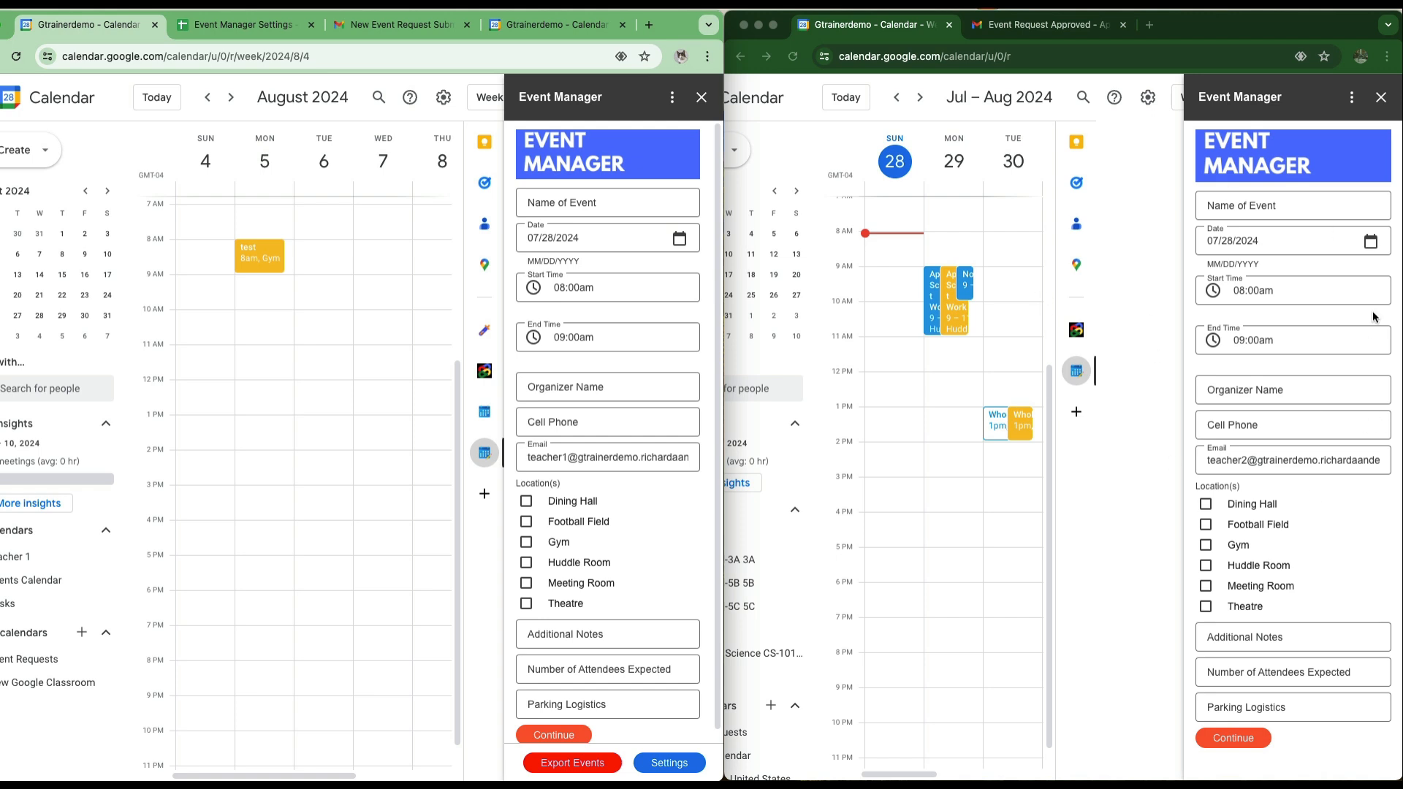
Step: Open the Not an Event Request event on July 29 in teacher 2's calendar and check it in Event Manager
left_click(968, 279)
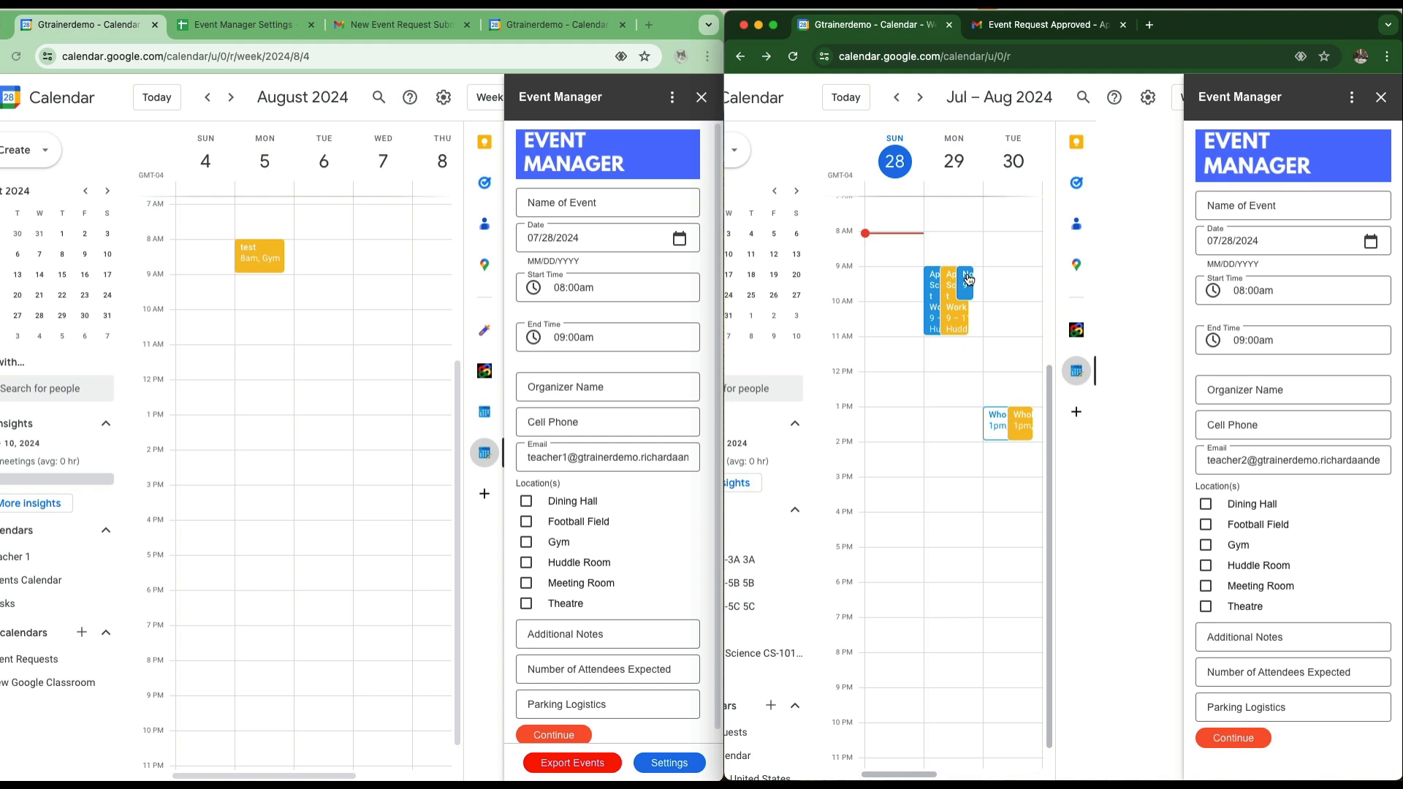
left_click(968, 280)
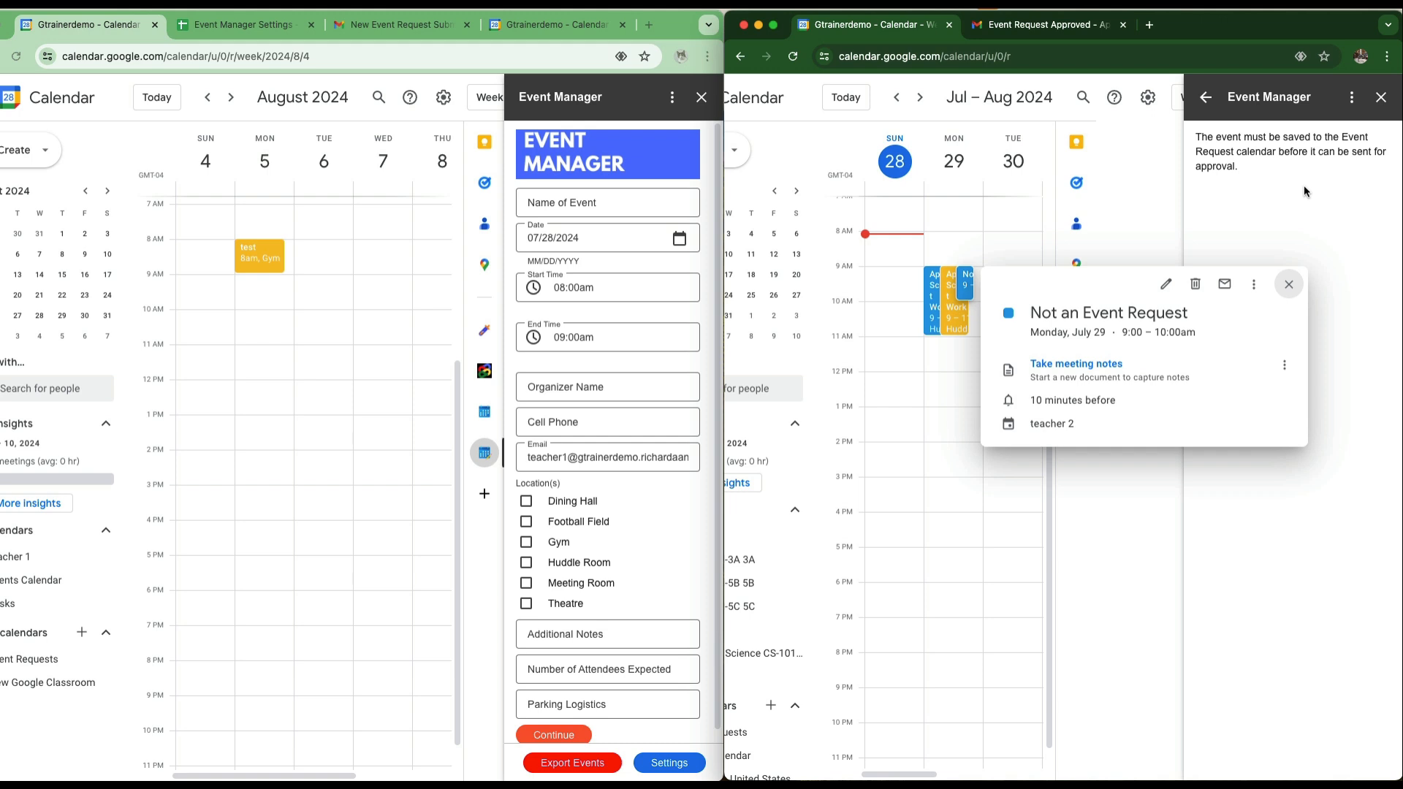
Step: Close the Not an Event Request details in teacher 2's calendar and open the event export form in teacher 1's Event Manager
left_click(1289, 285)
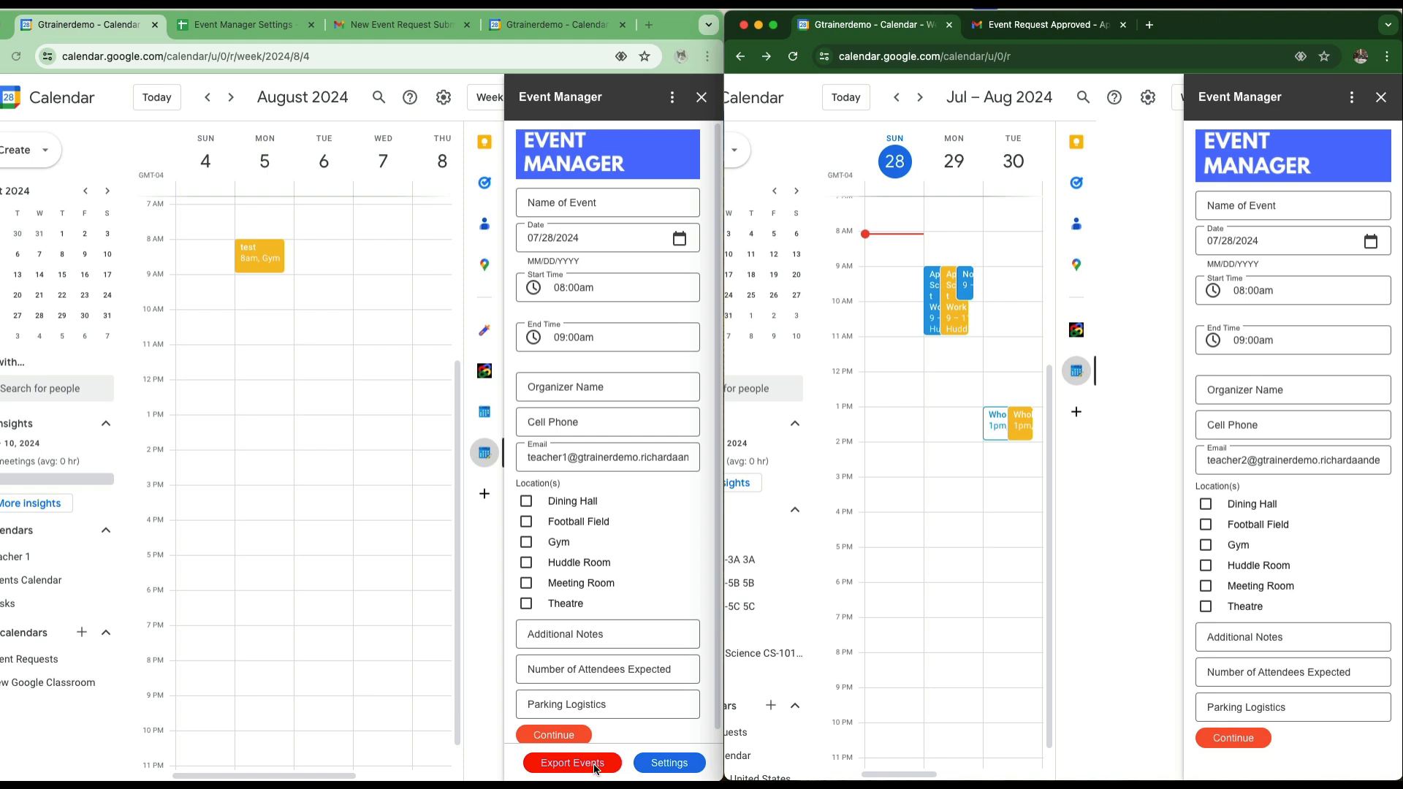
left_click(684, 24)
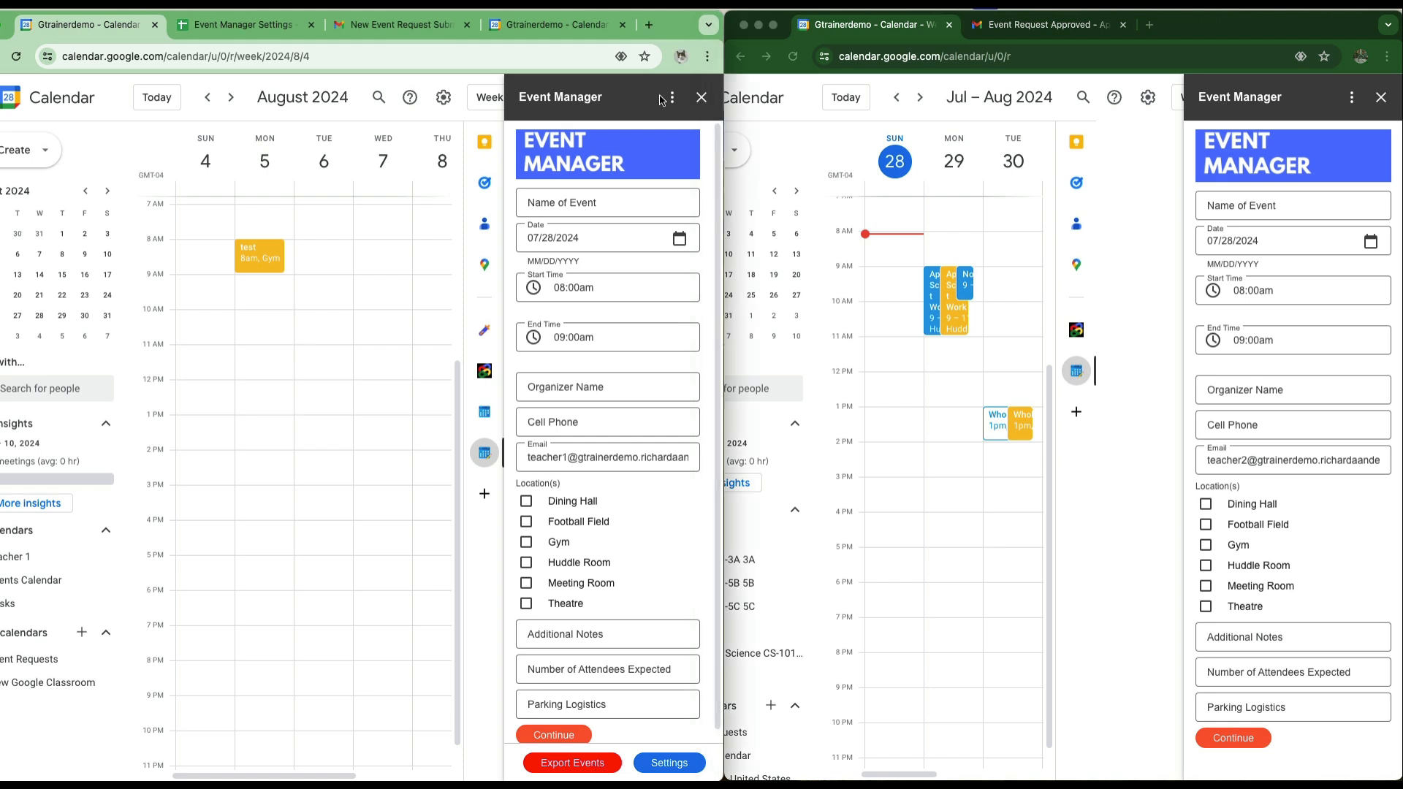
left_click(576, 764)
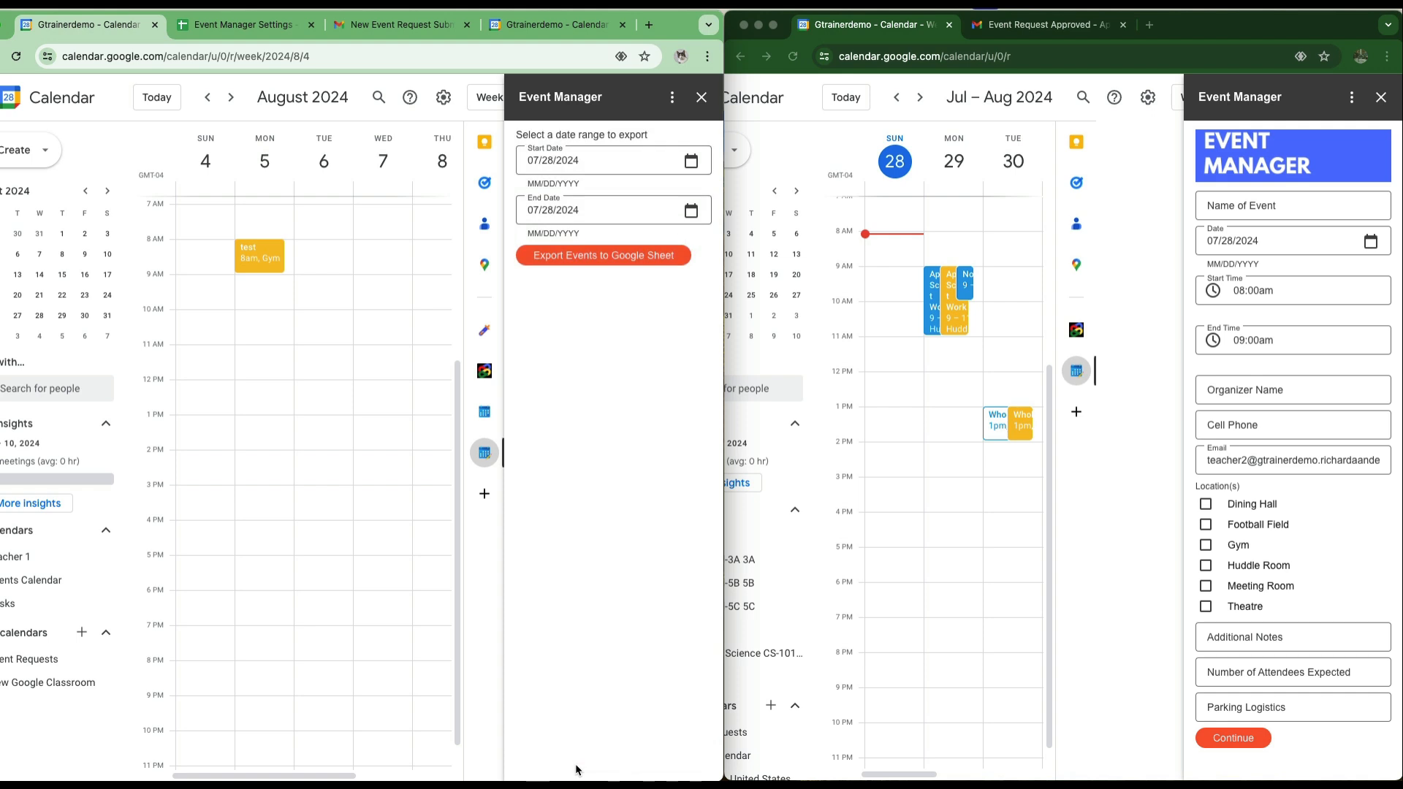
Step: Export the events from 07/26/2024 to 08/01/2024 to a Google Sheet
left_click(690, 164)
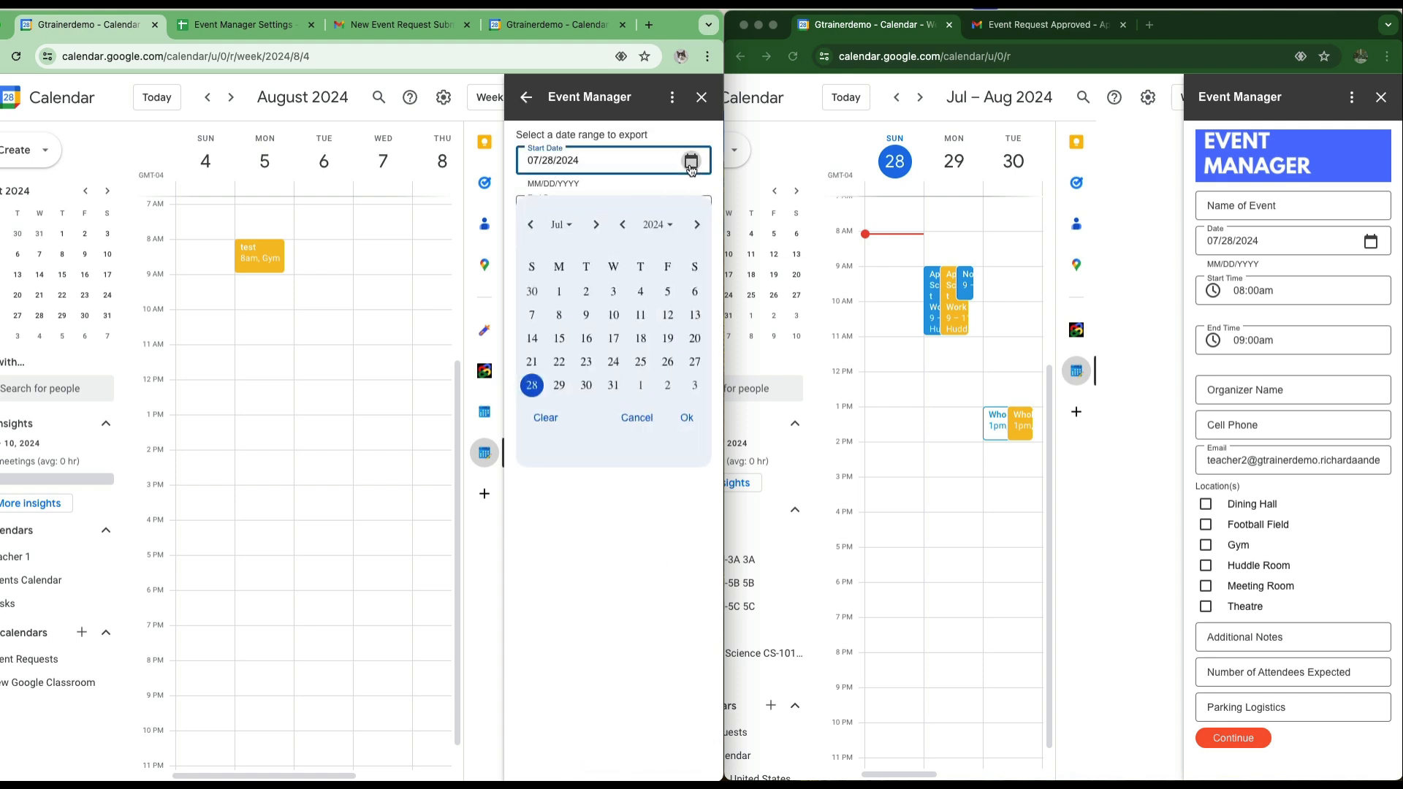
left_click(667, 362)
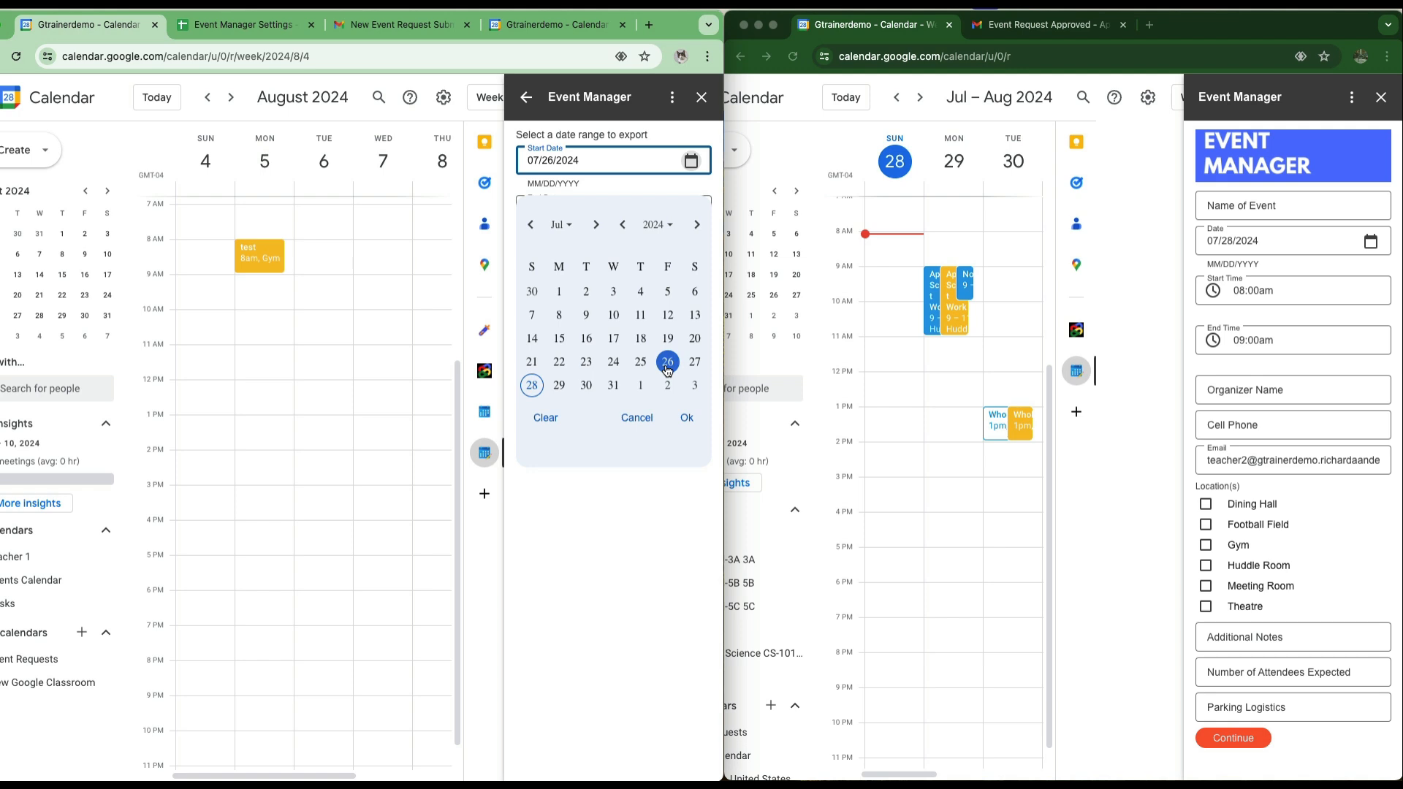
left_click(686, 418)
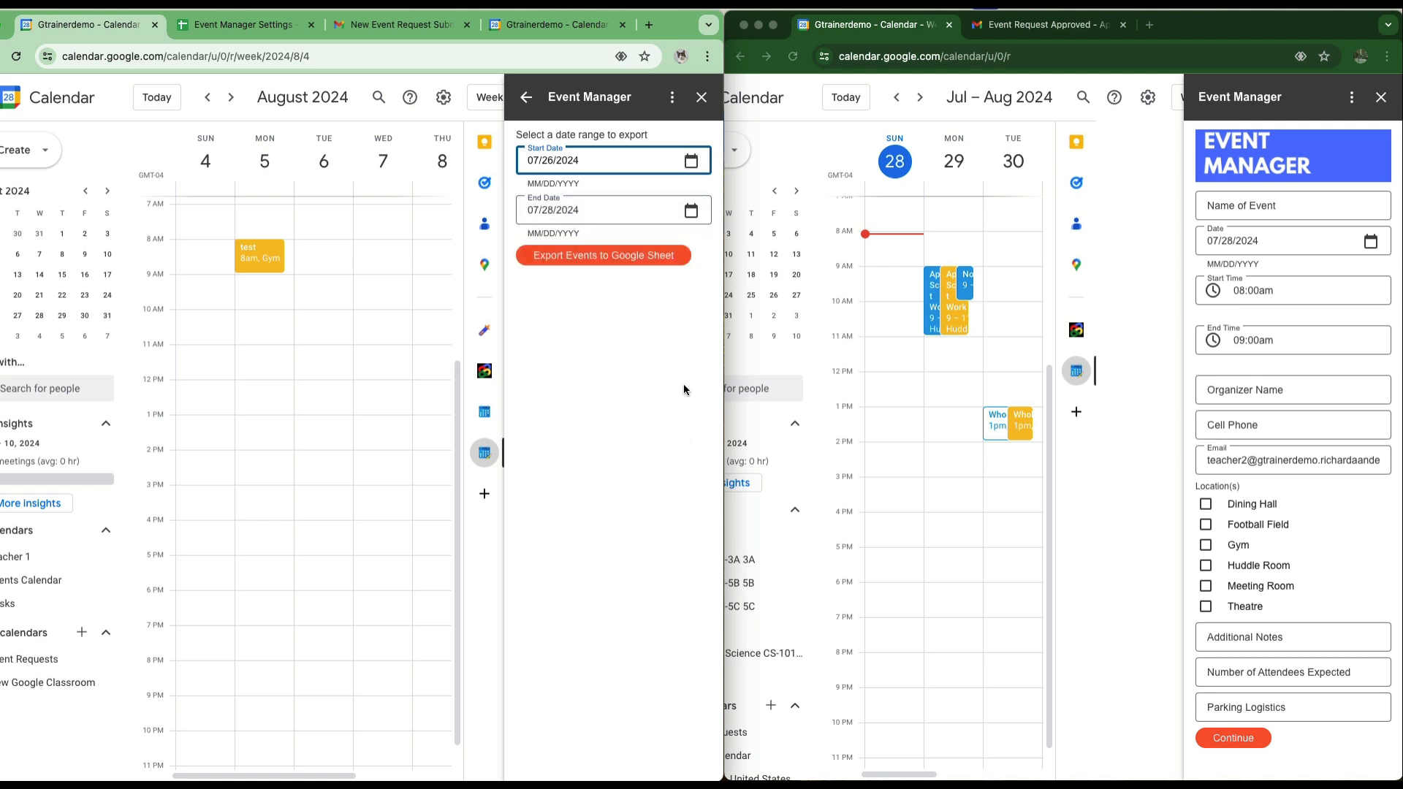
left_click(690, 212)
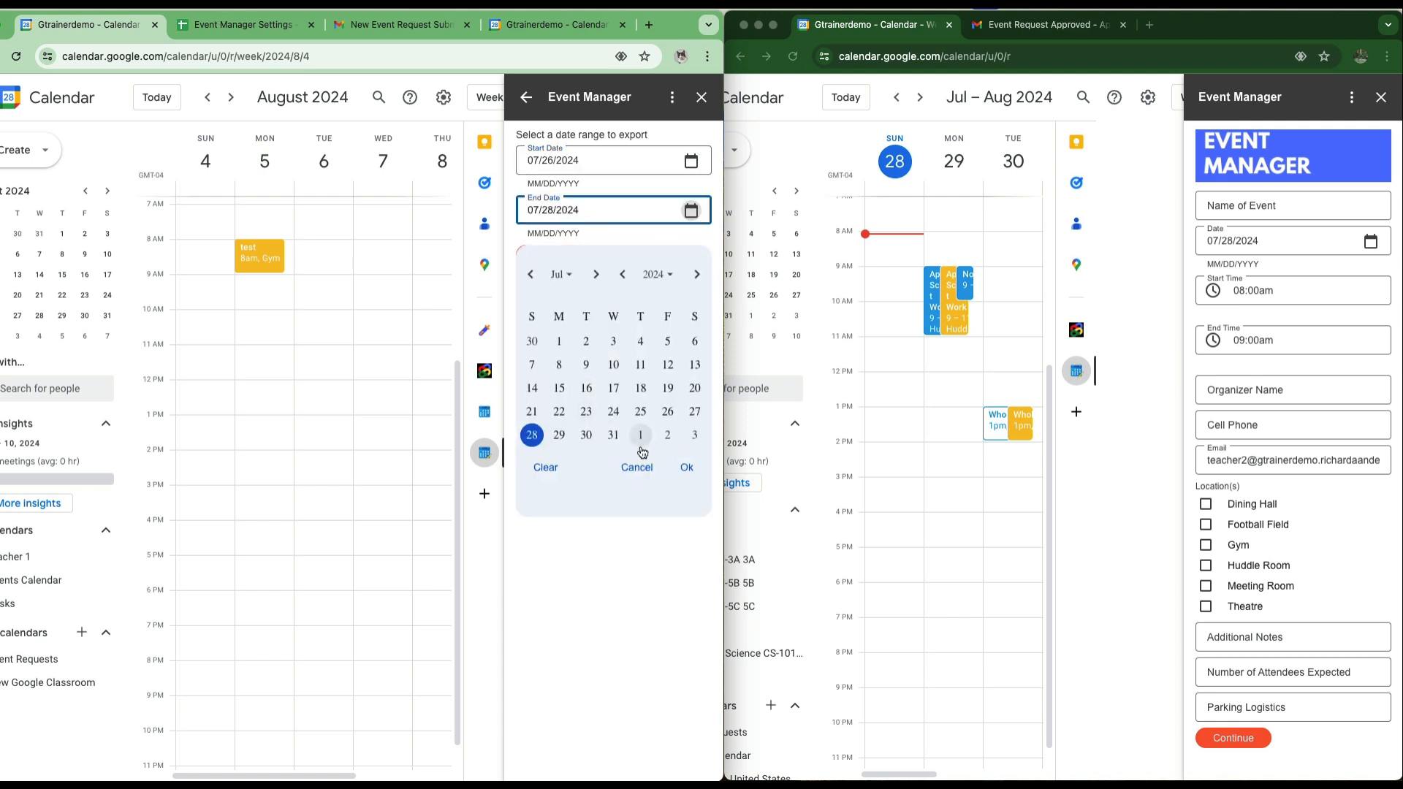
left_click(640, 436)
left_click(685, 471)
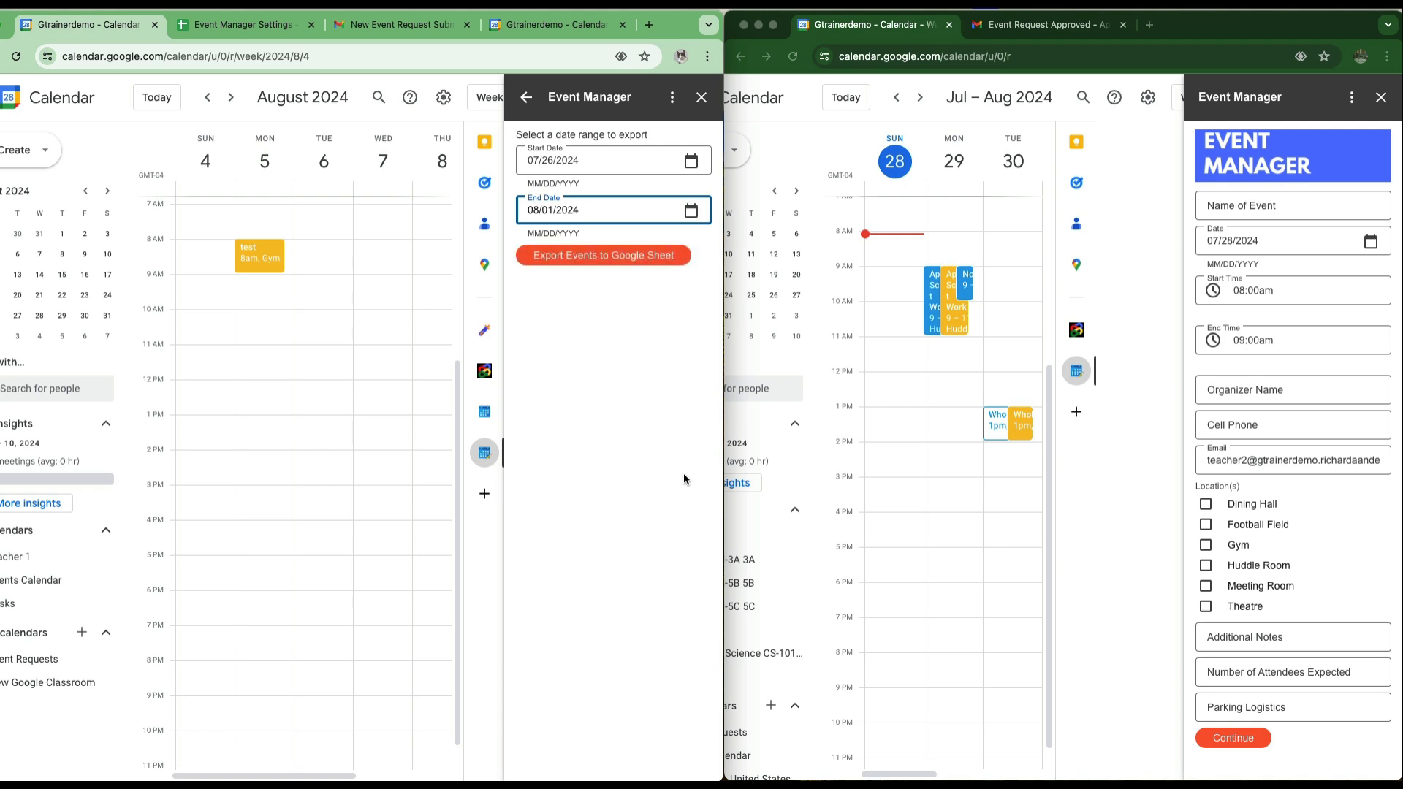
left_click(610, 260)
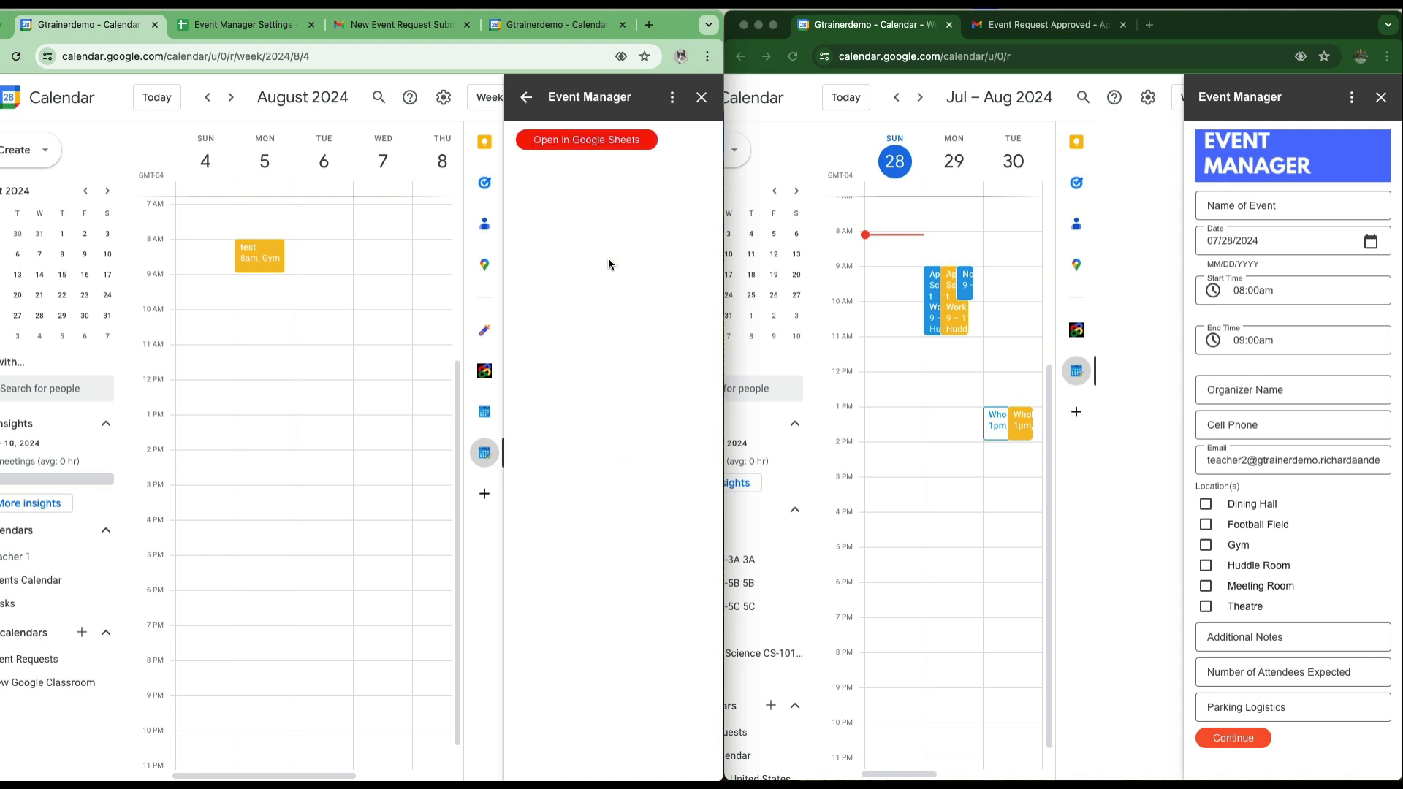
Step: Open the exported events spreadsheet, enlarge and reposition its window to show all columns, and examine both event descriptions
left_click(597, 146)
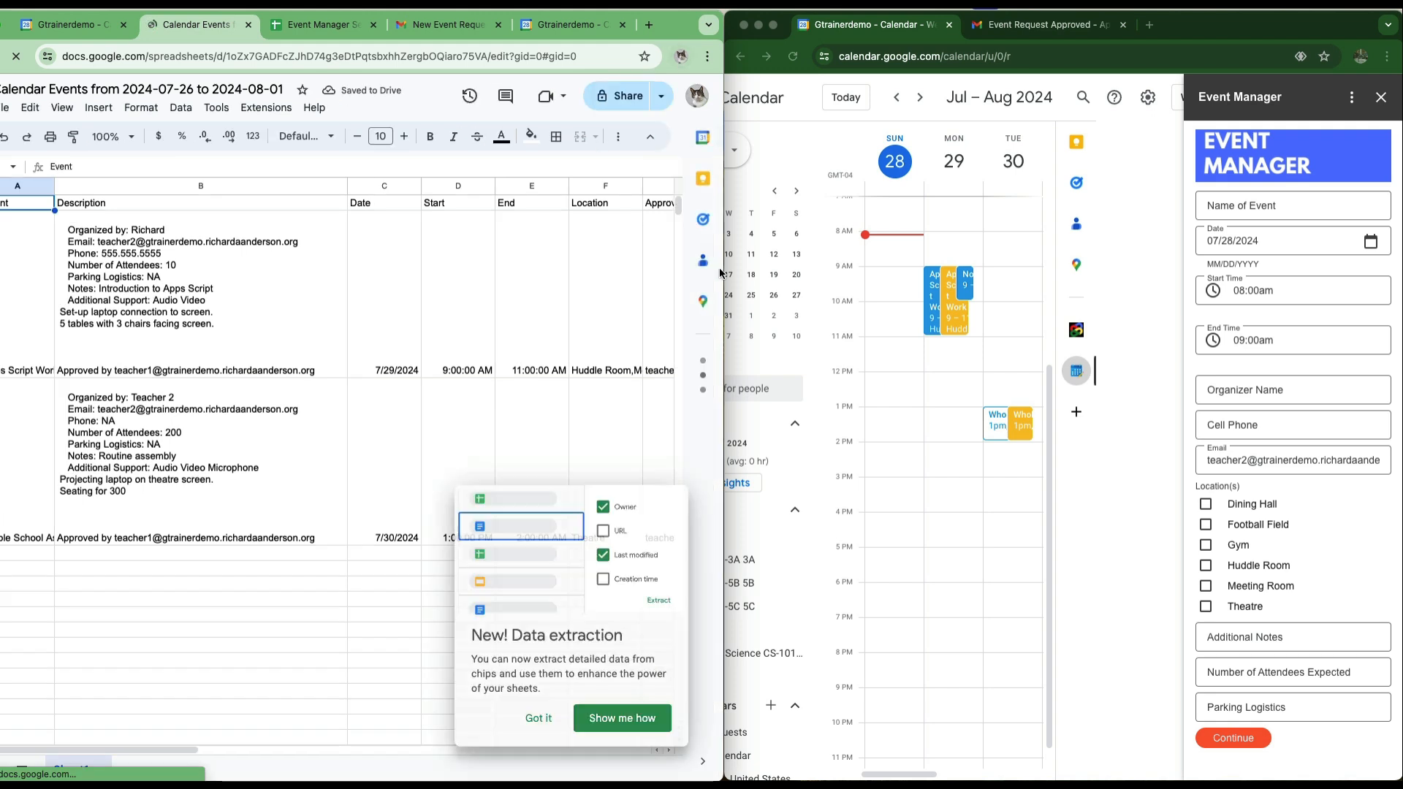
left_click_drag(724, 264, 1285, 264)
mouse_move(788, 514)
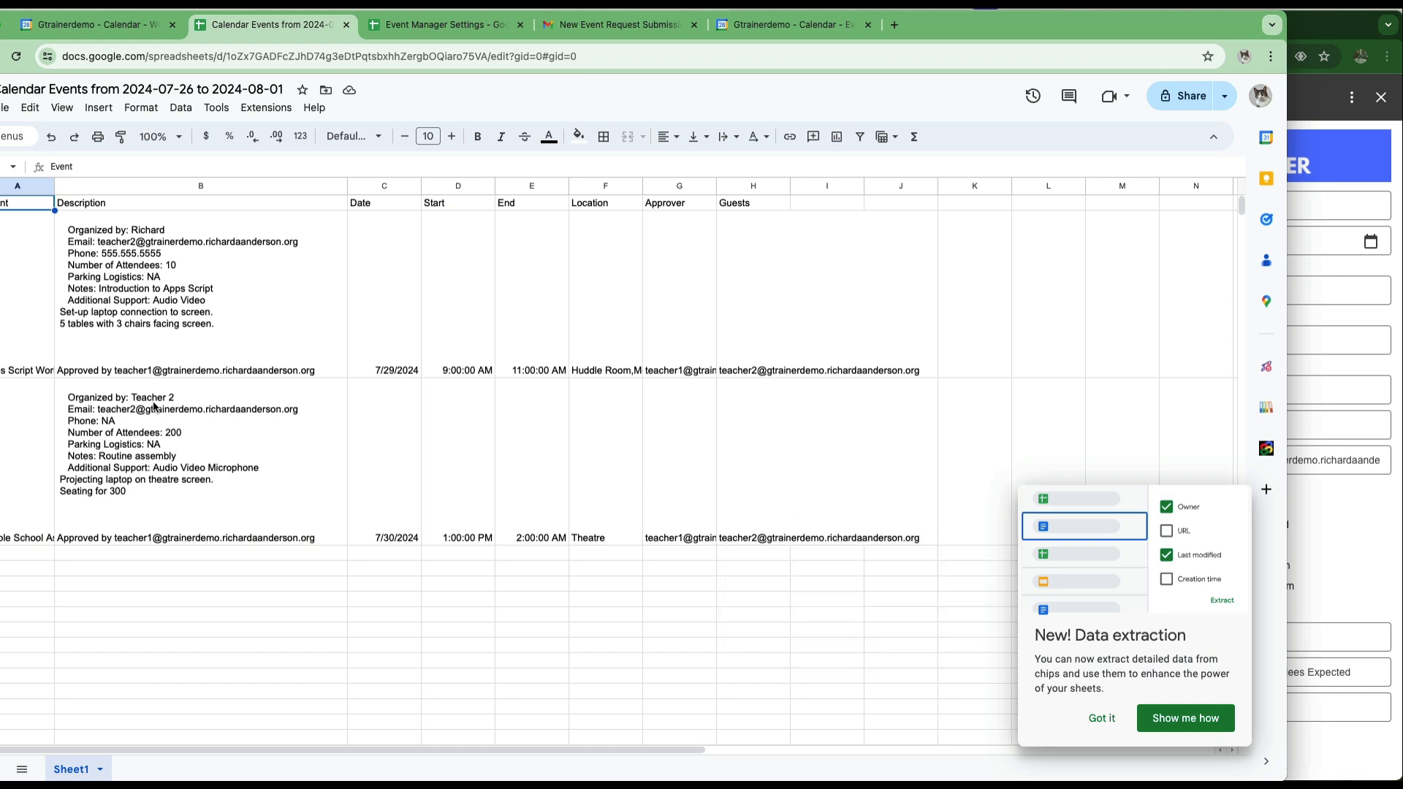
left_click(222, 277)
left_click(242, 422)
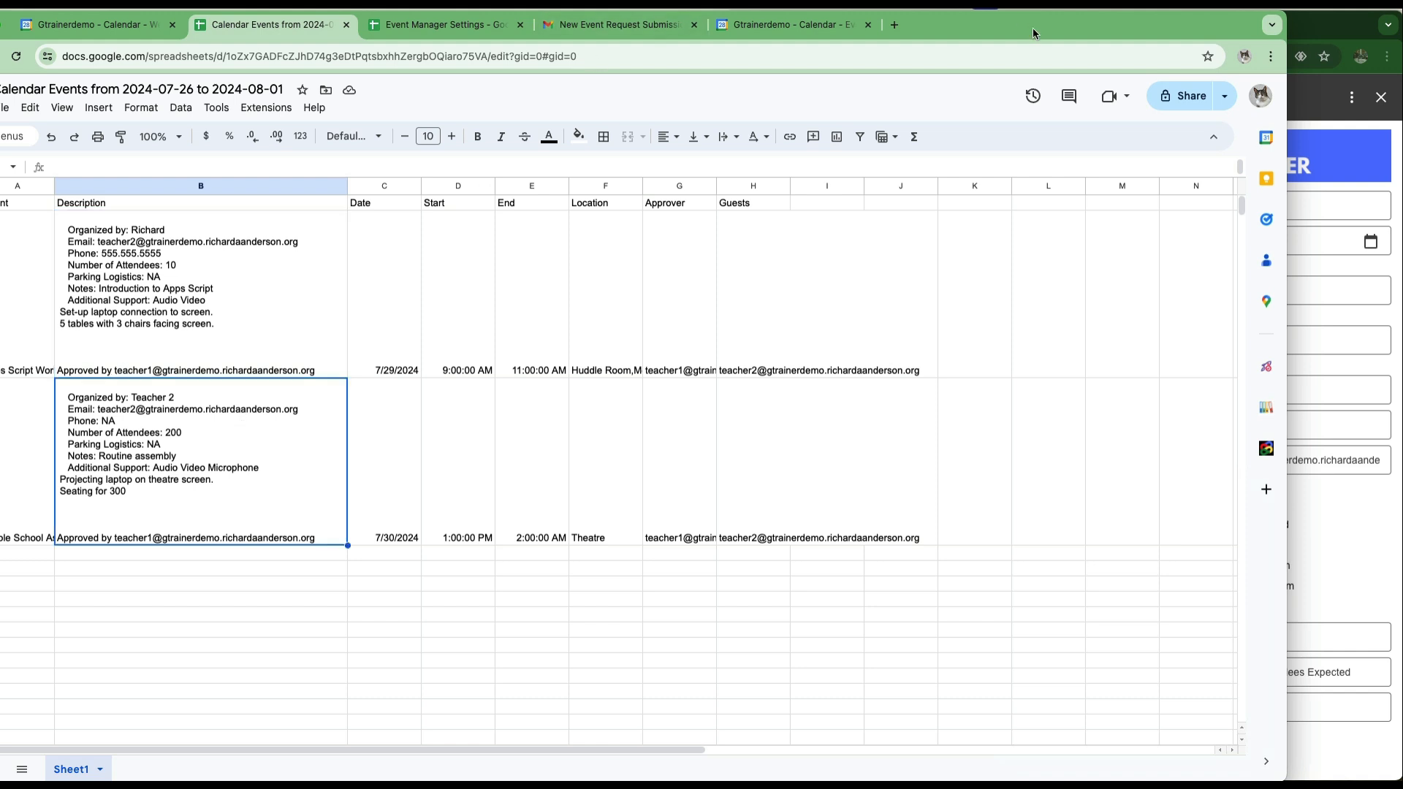
left_click_drag(1041, 37, 1160, 37)
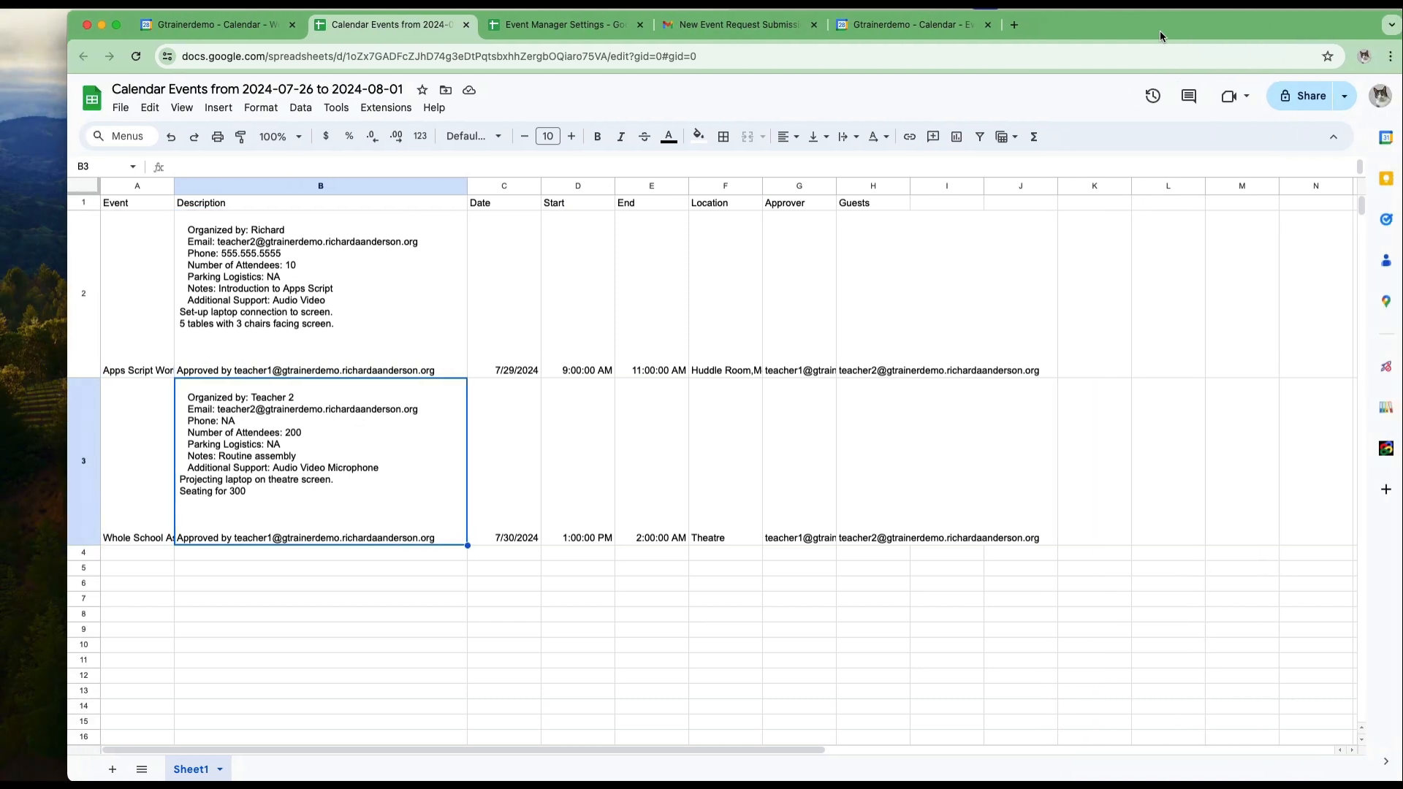